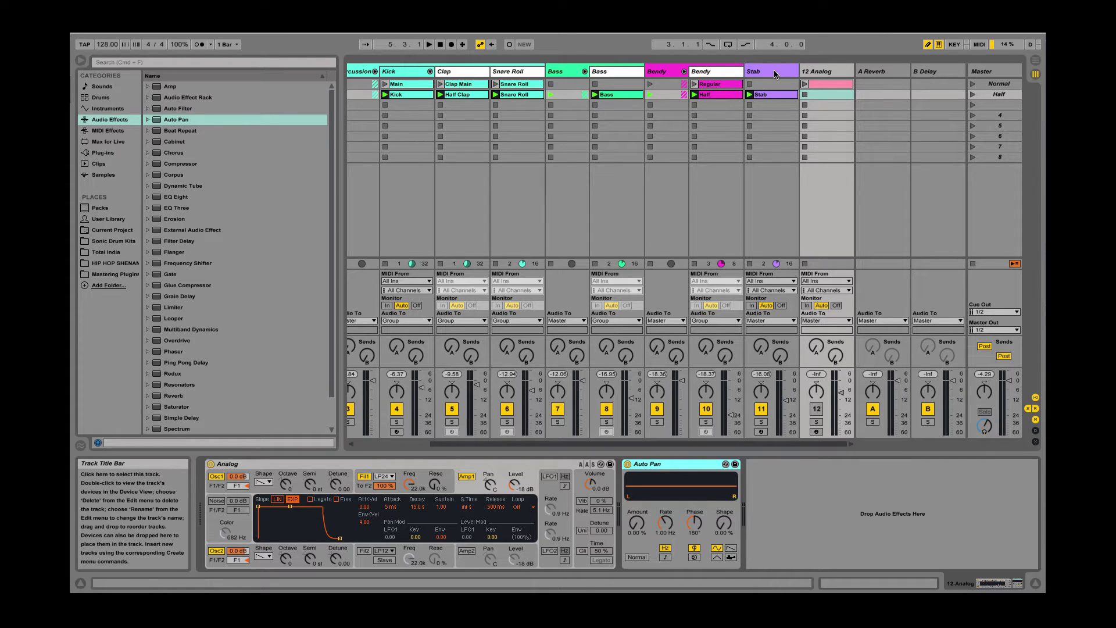
- Examine the Stab track's device chain, including its Auto Pan and Auto Filter devices
click(773, 69)
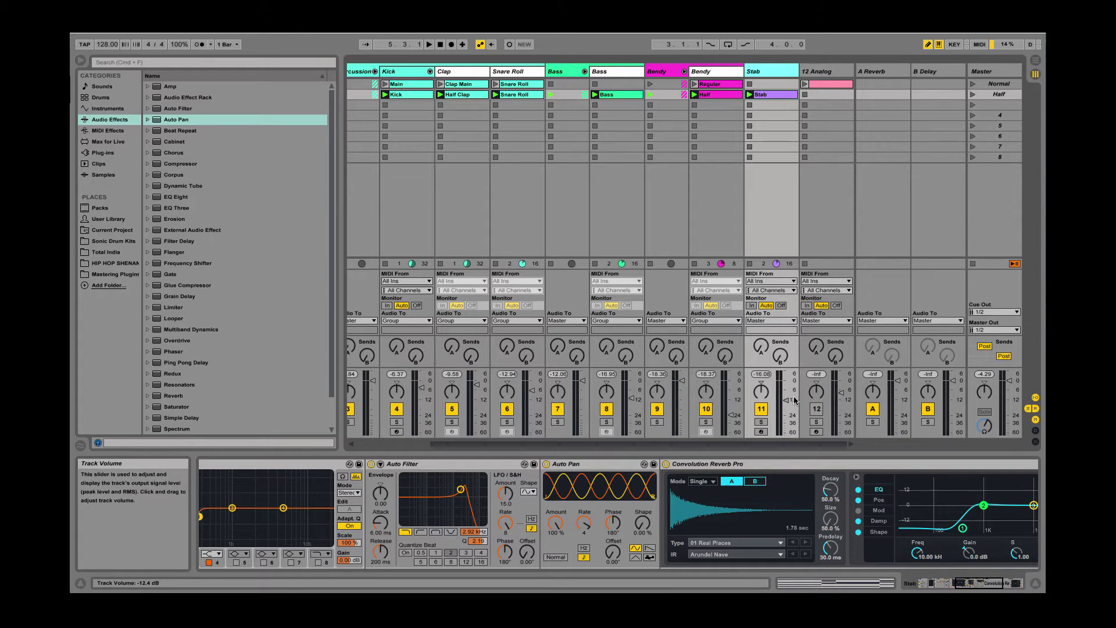
scroll(761, 423, left, 2)
scroll(762, 422, right, 2)
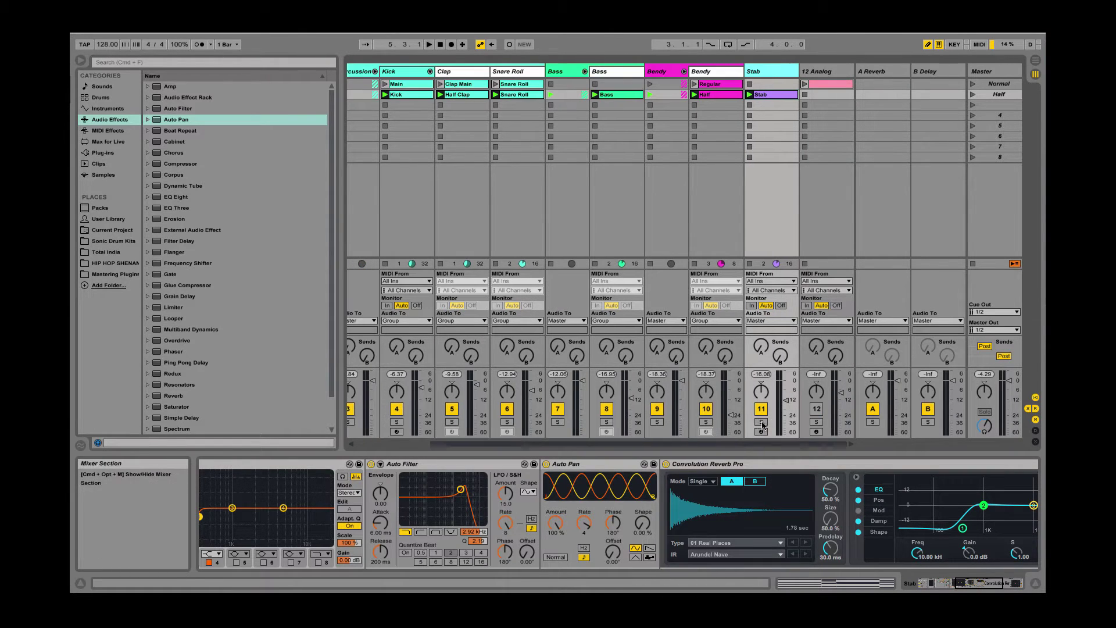
click(581, 464)
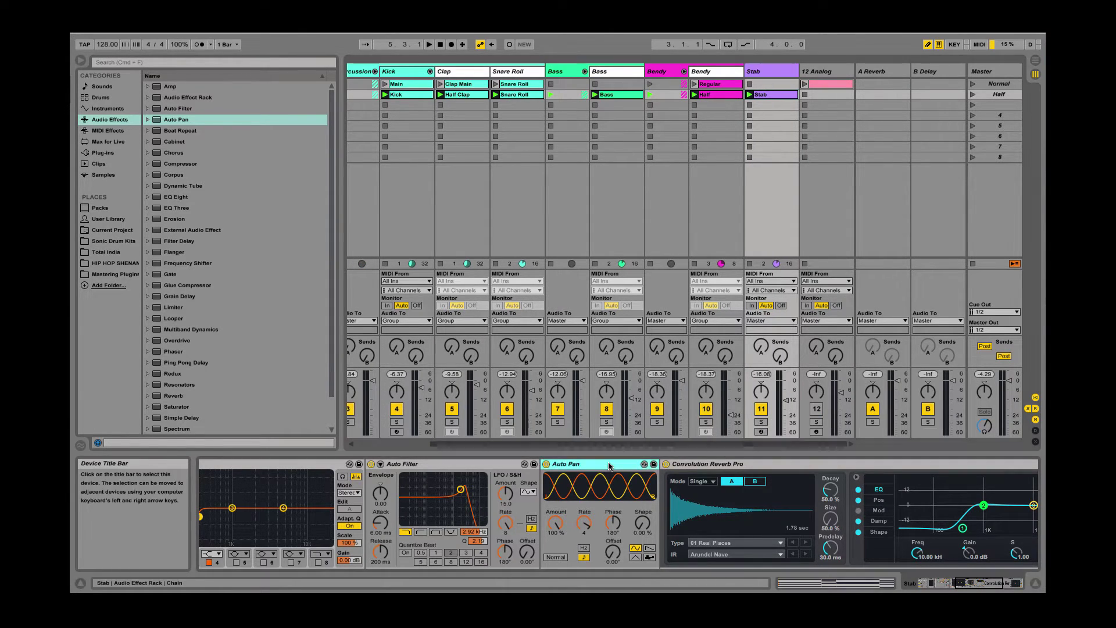
click(432, 467)
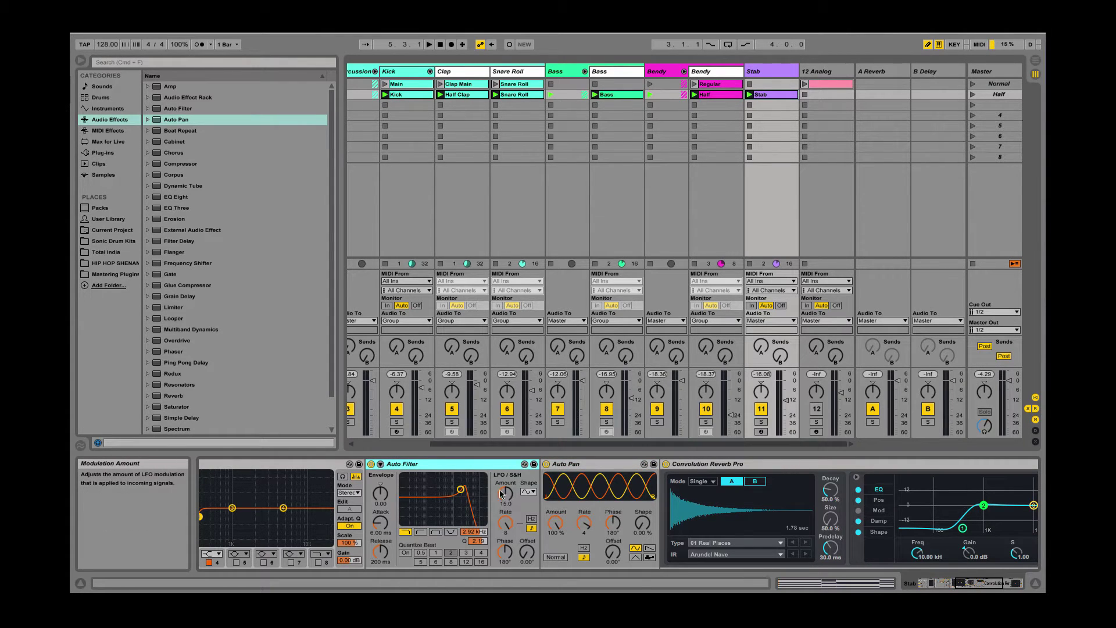
- Play the Stab track soloed, then clear its solo and listen to it in the full mix
click(761, 422)
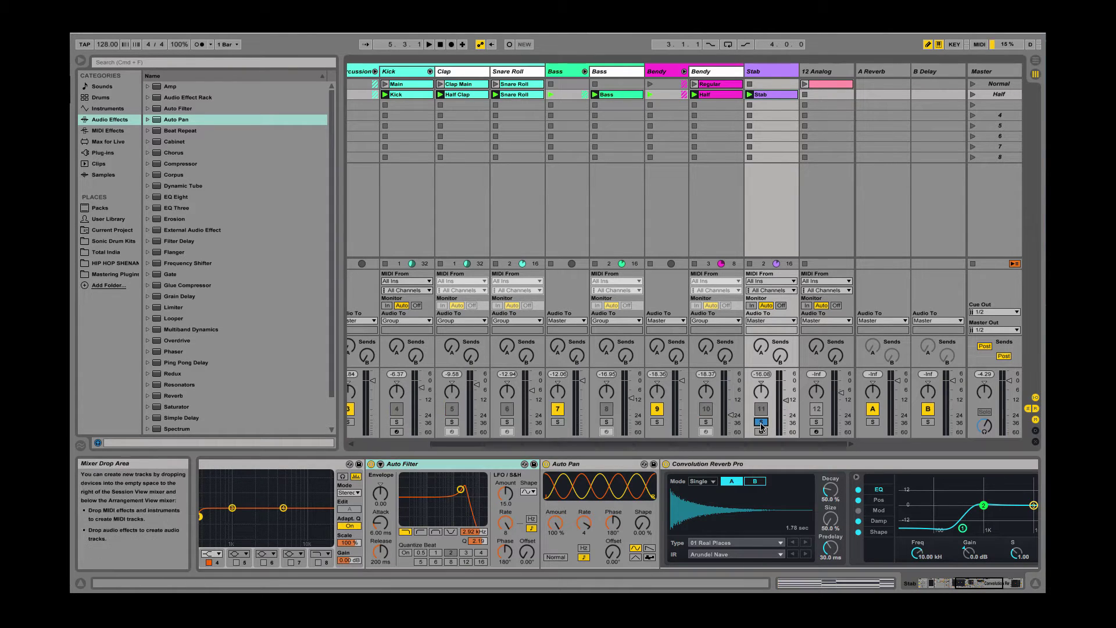
key(space)
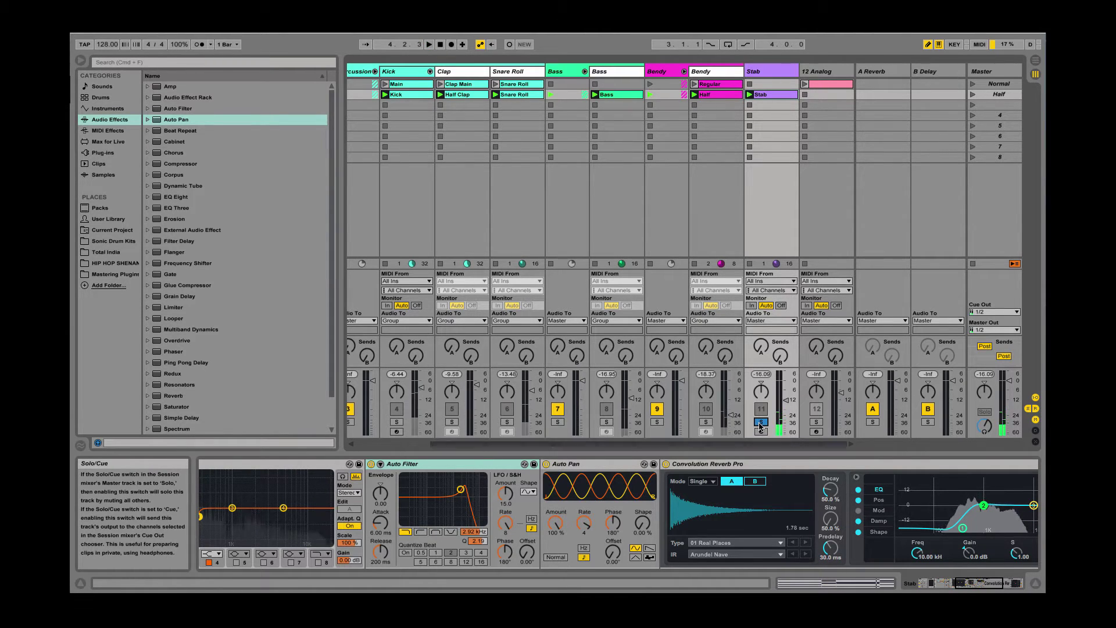
click(760, 423)
key(space)
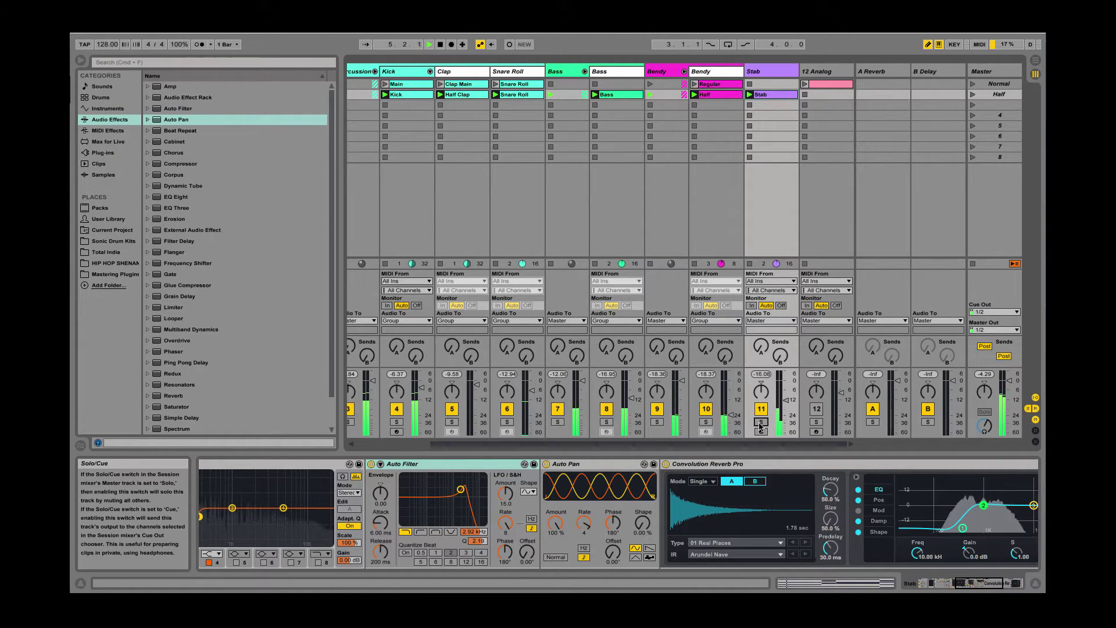
key(space)
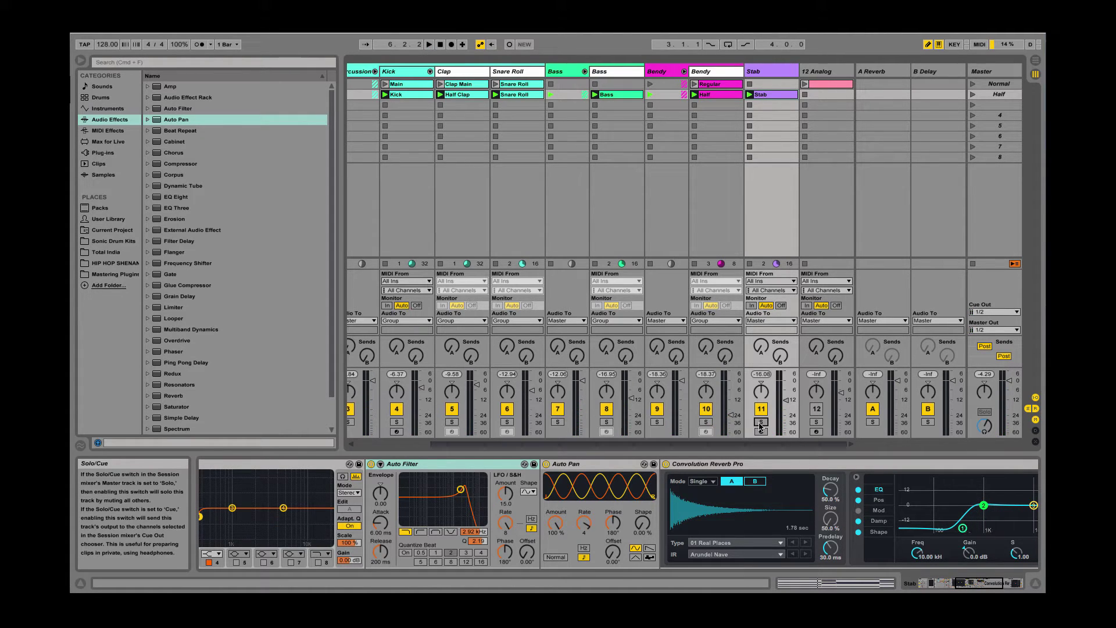
- Solo the Stab track together with the Bass group and play them, with Stab's Auto Pan device selected
click(760, 422)
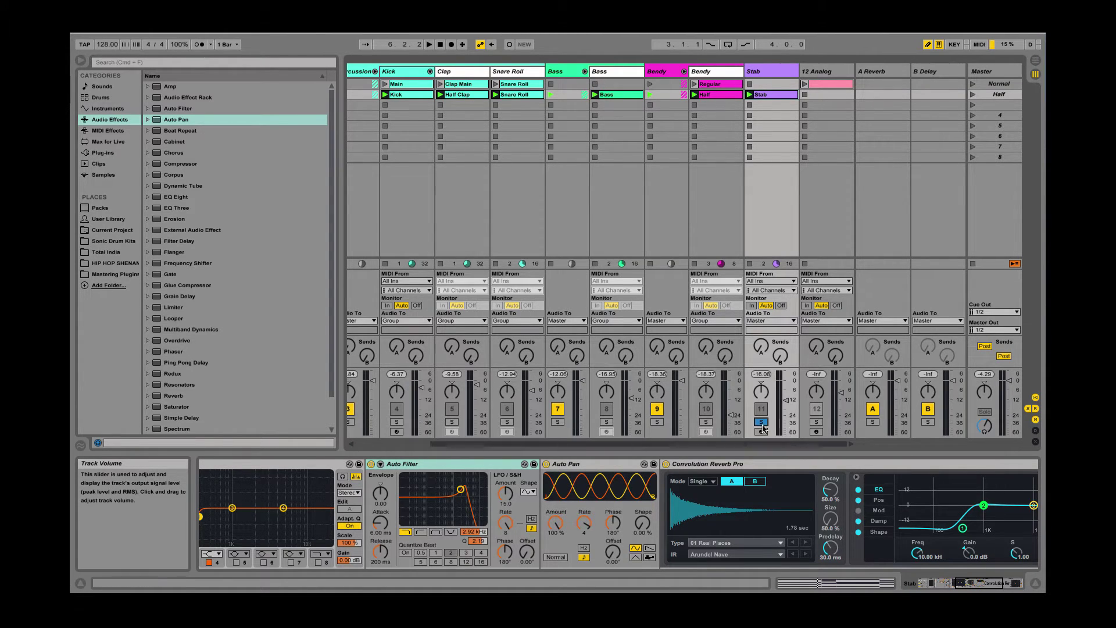
click(557, 422)
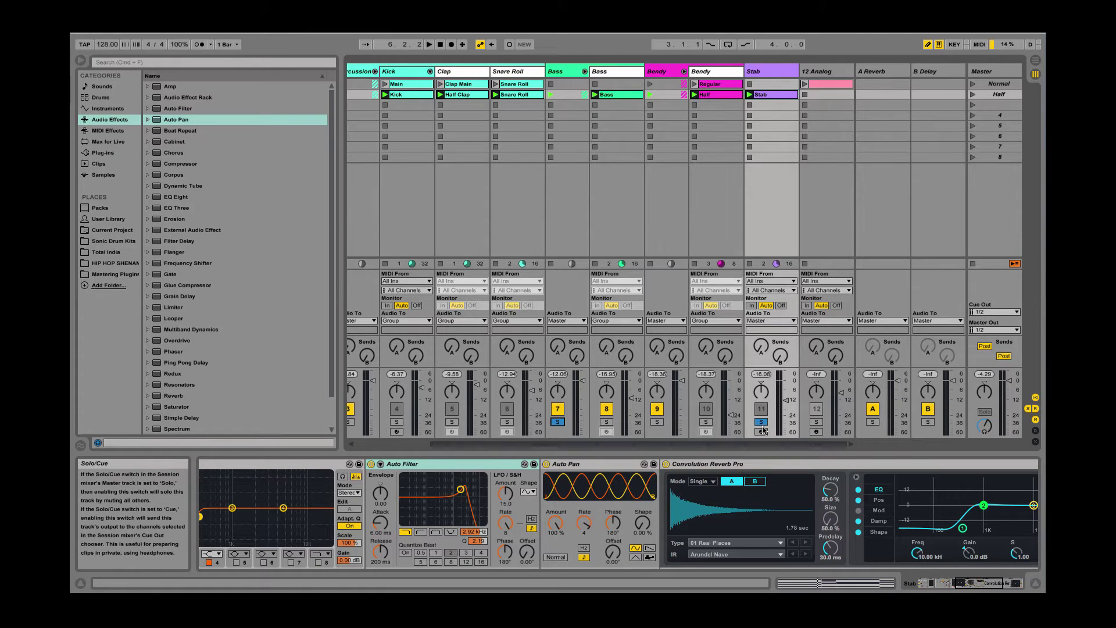
click(616, 464)
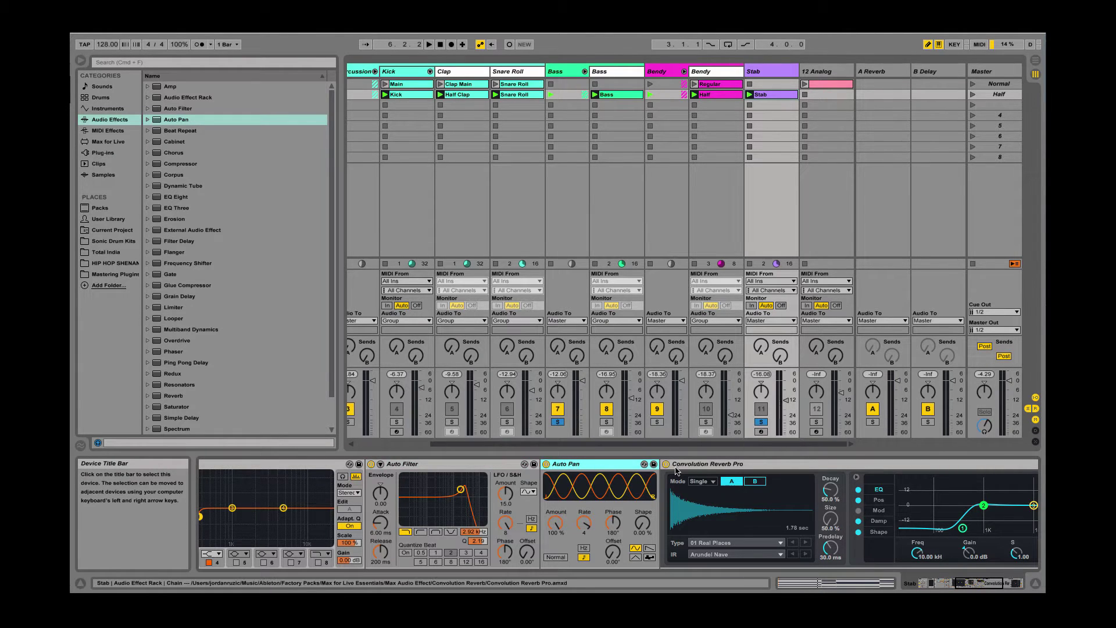
key(space)
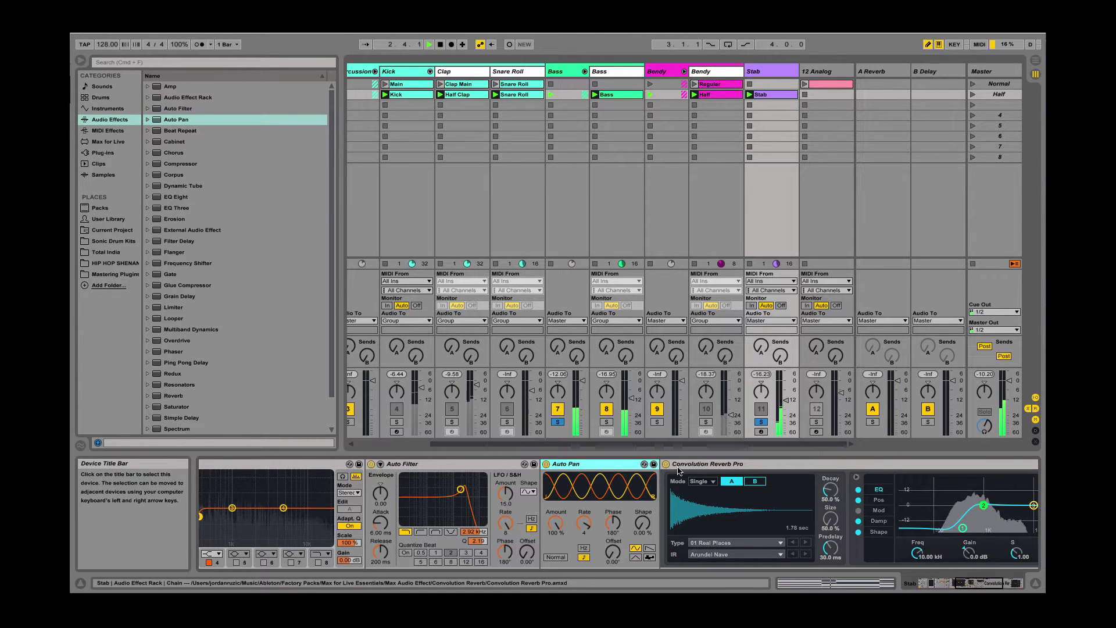
key(space)
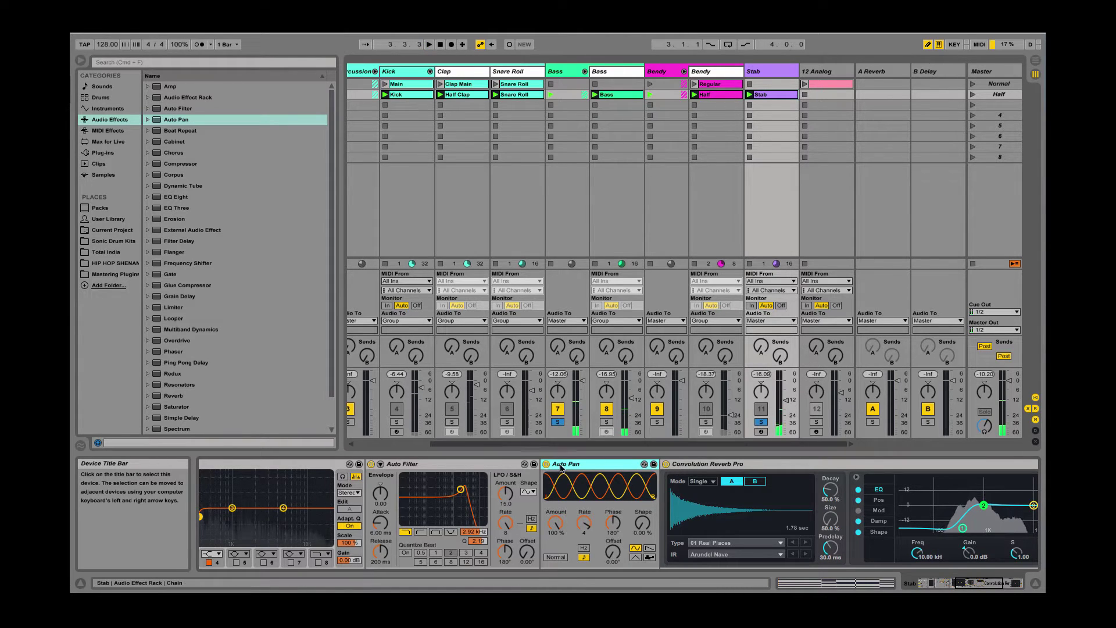
- Solo the 12 Analog track in place of Bass and Stab, and launch its clip in the Normal scene
click(558, 422)
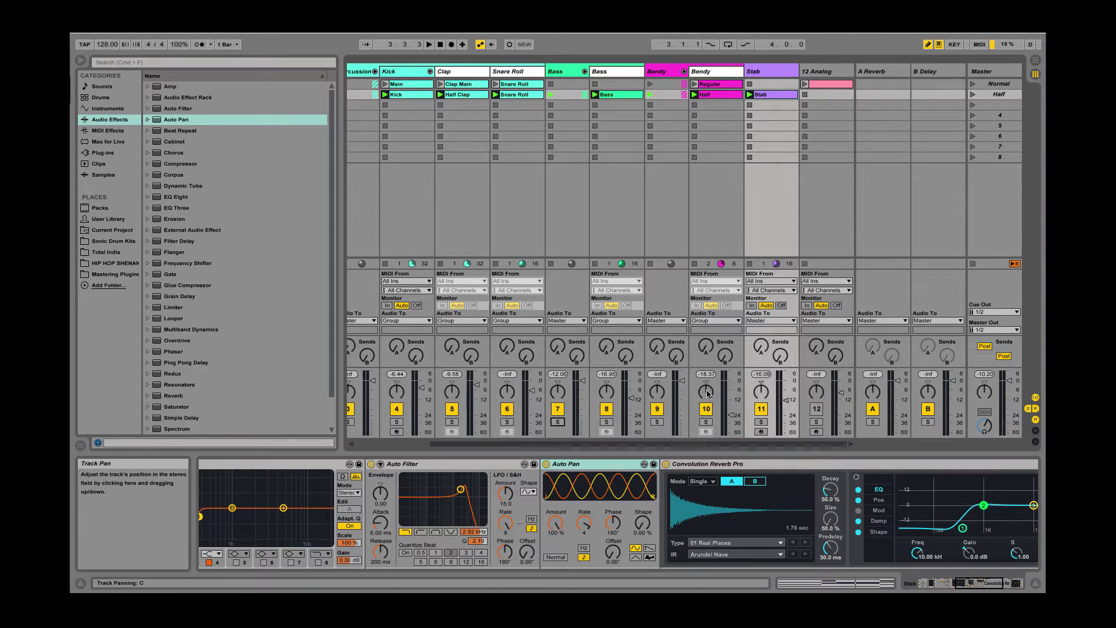
scroll(830, 71, left, 2)
scroll(830, 71, right, 2)
click(830, 71)
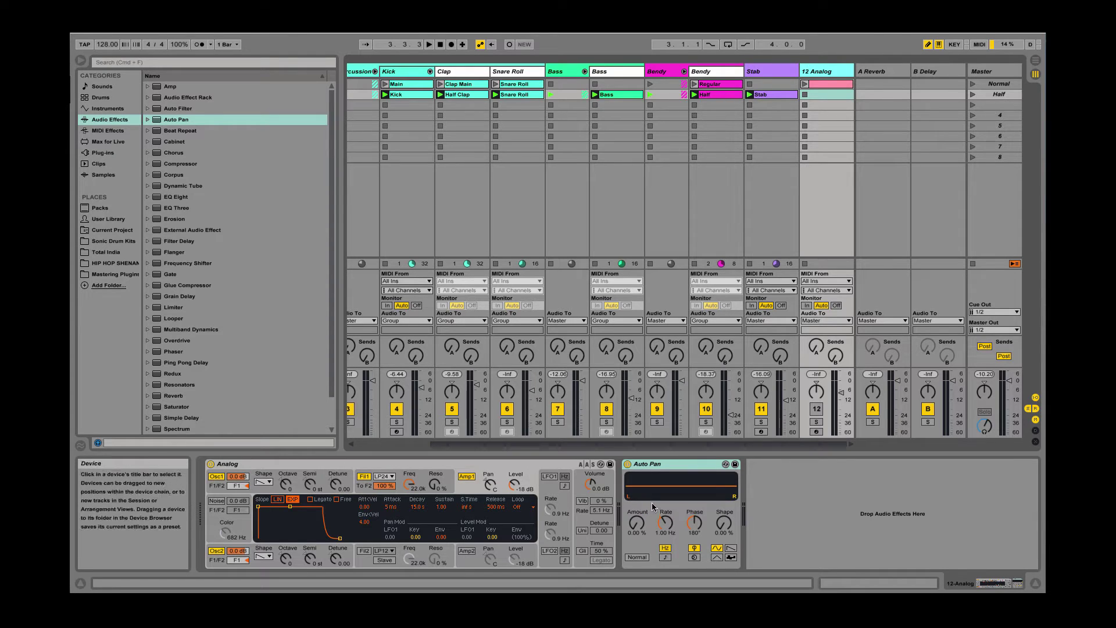
click(817, 422)
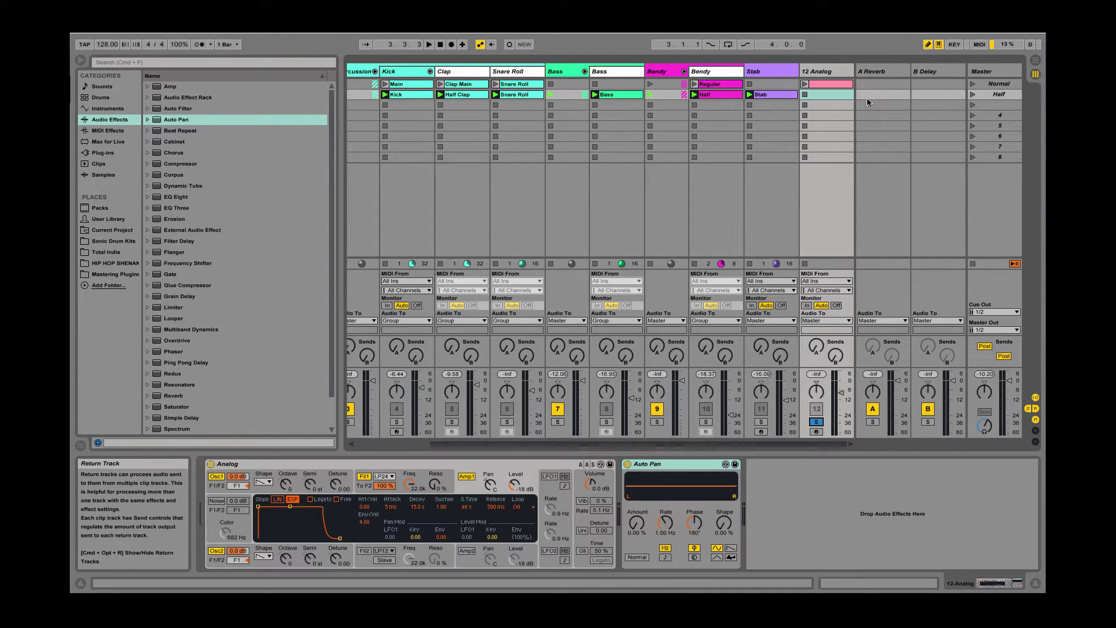
click(818, 86)
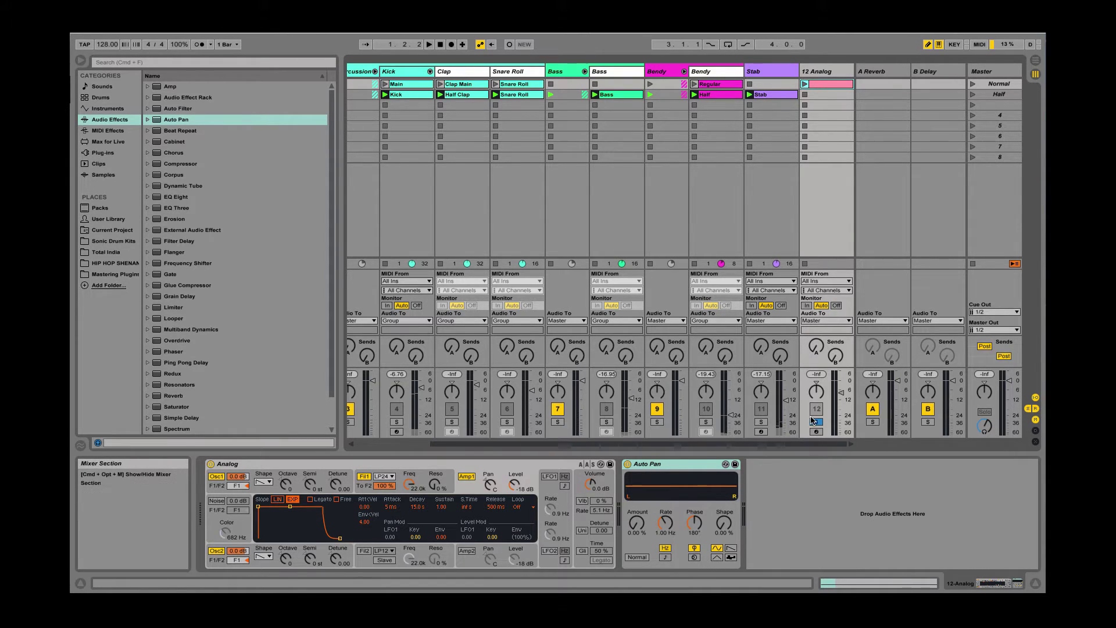
click(805, 85)
scroll(842, 286, left, 4)
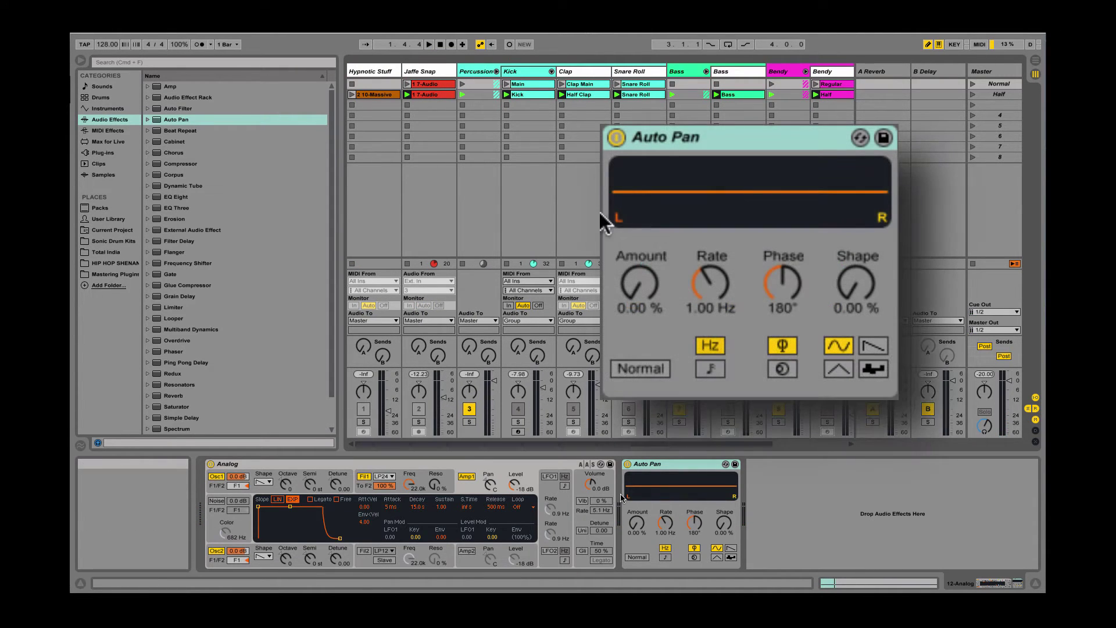
- Try Auto Pan's Amount at 50% on the 12 Analog track during playback, then set it to 100%
click(639, 529)
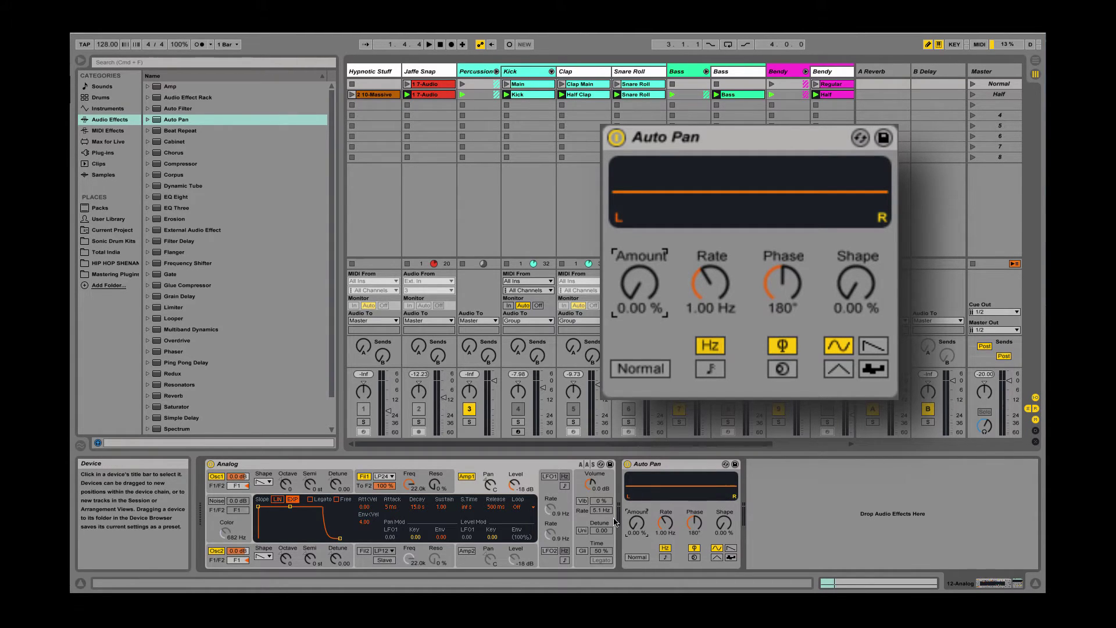
key(space)
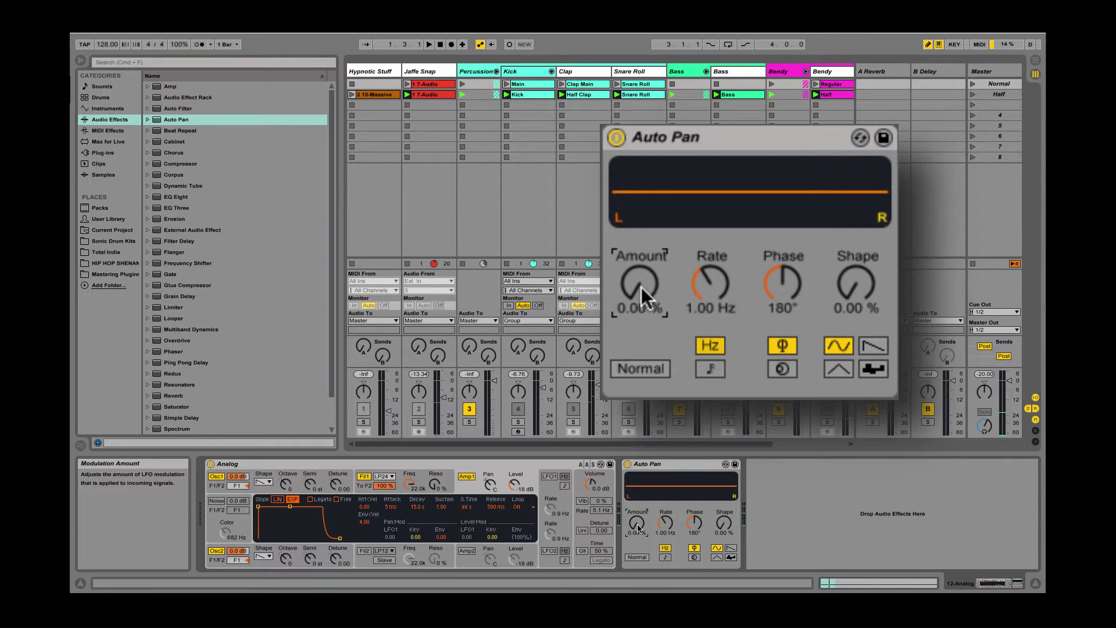
drag(640, 288, 641, 244)
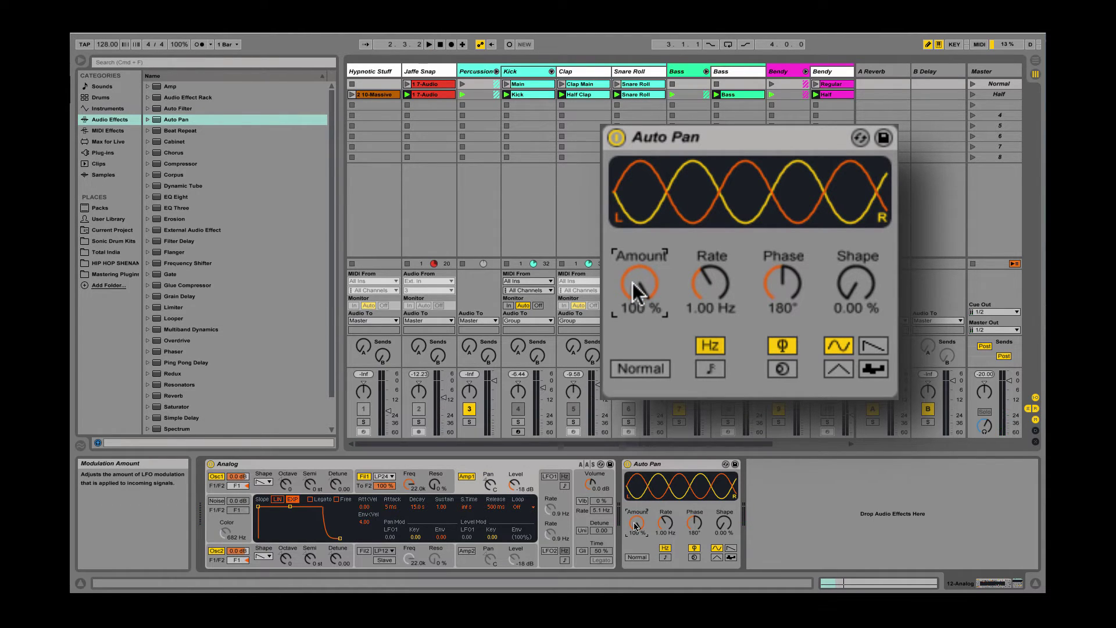
text(50)
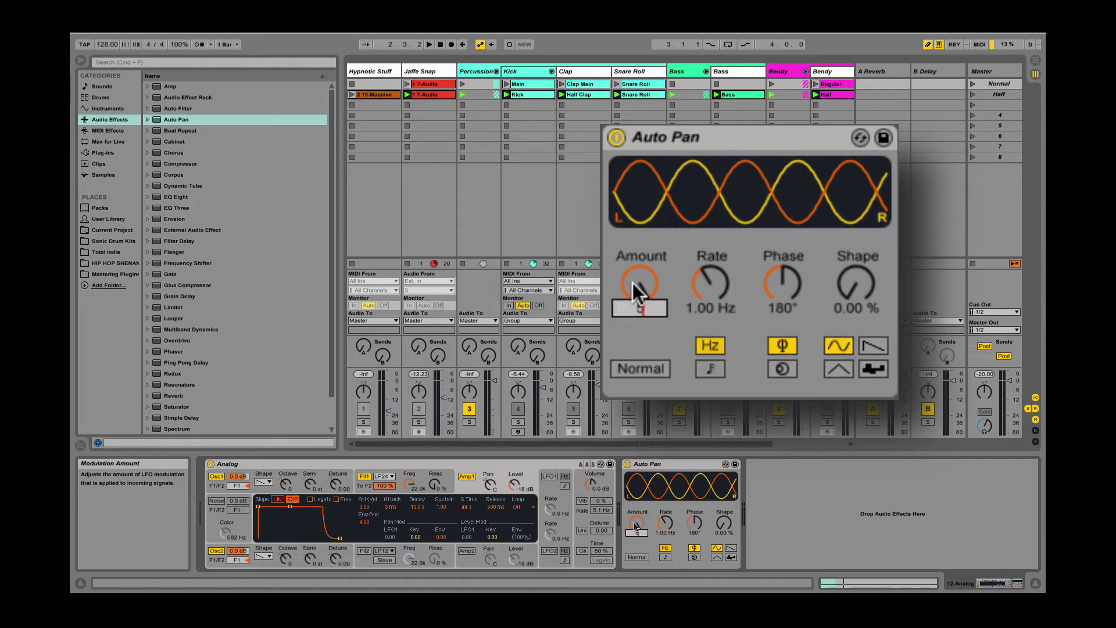
key(Return)
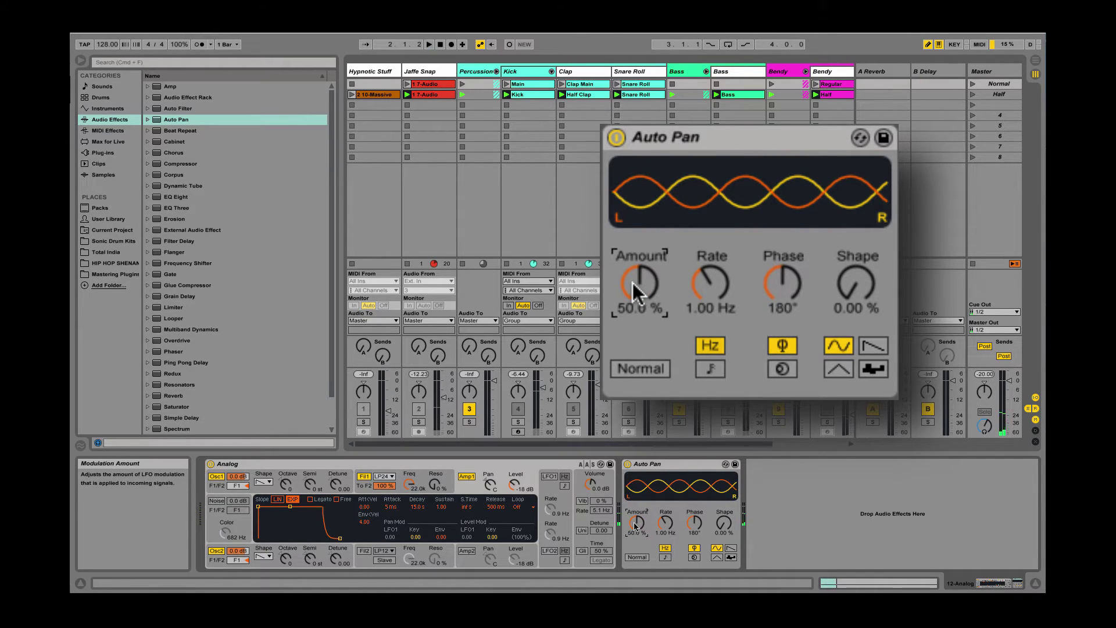
drag(629, 284, 628, 226)
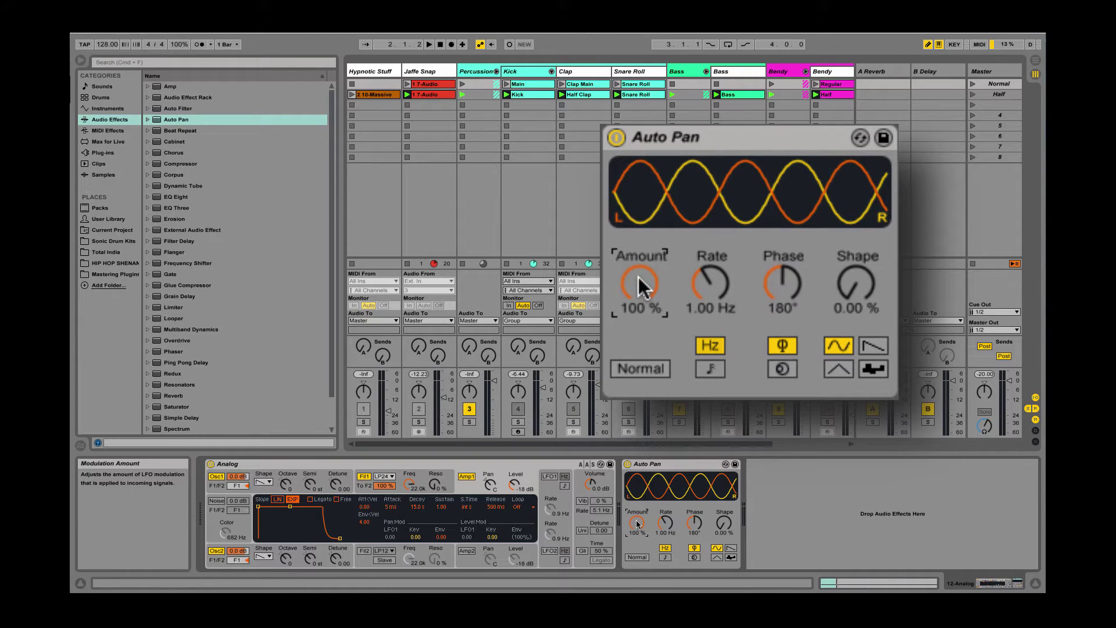
- Switch Auto Pan's Rate from Hz to tempo-synced beat divisions and set it to 1/2 while auditioning the sound
click(667, 522)
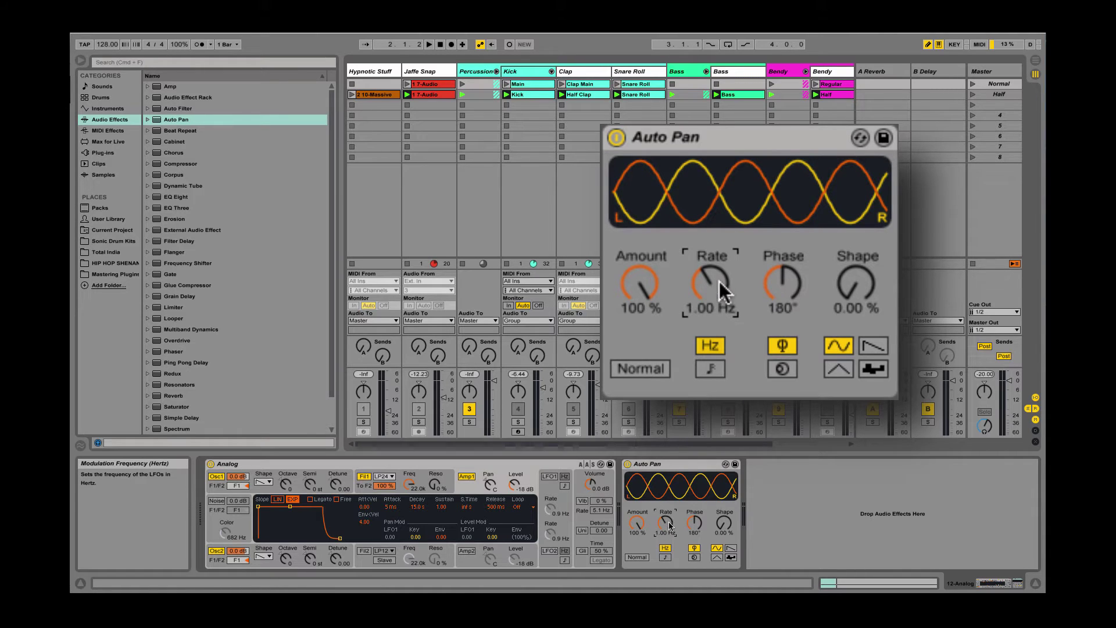
click(665, 557)
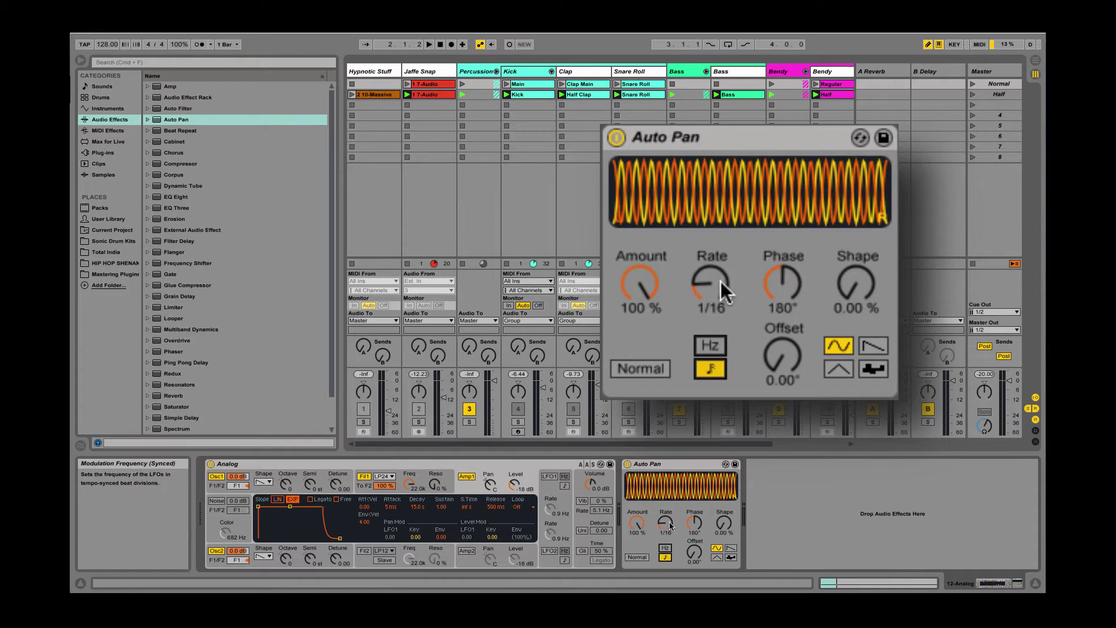
mouse_move(667, 522)
mouse_down()
mouse_move(667, 494)
mouse_move(667, 538)
mouse_up()
click(665, 547)
click(665, 557)
key(space)
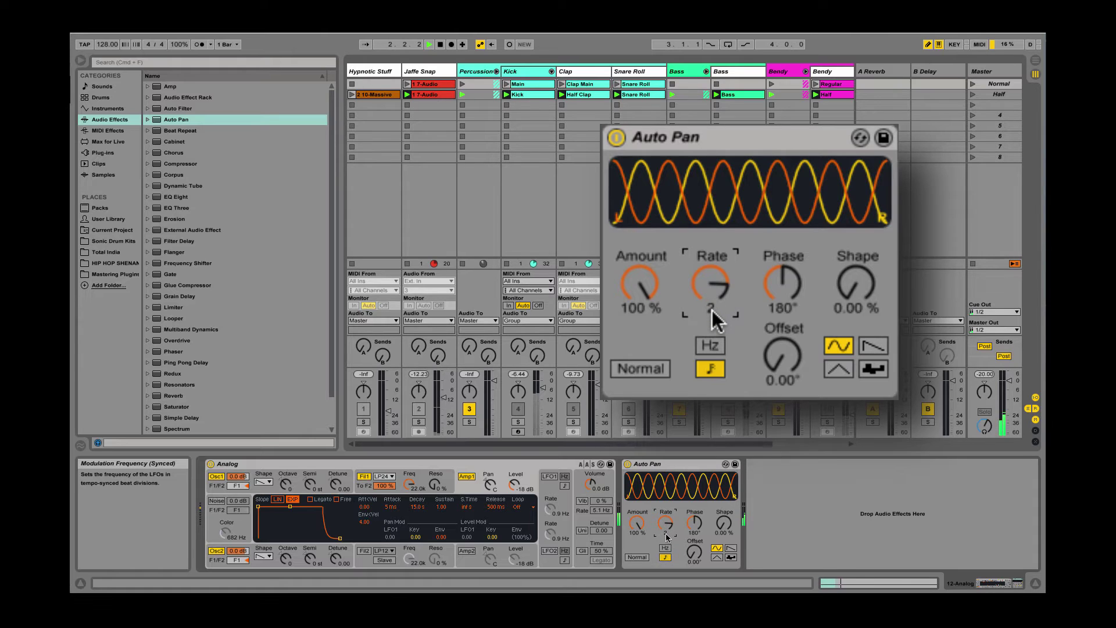
mouse_move(721, 273)
mouse_down()
mouse_move(722, 256)
mouse_move(721, 274)
mouse_up()
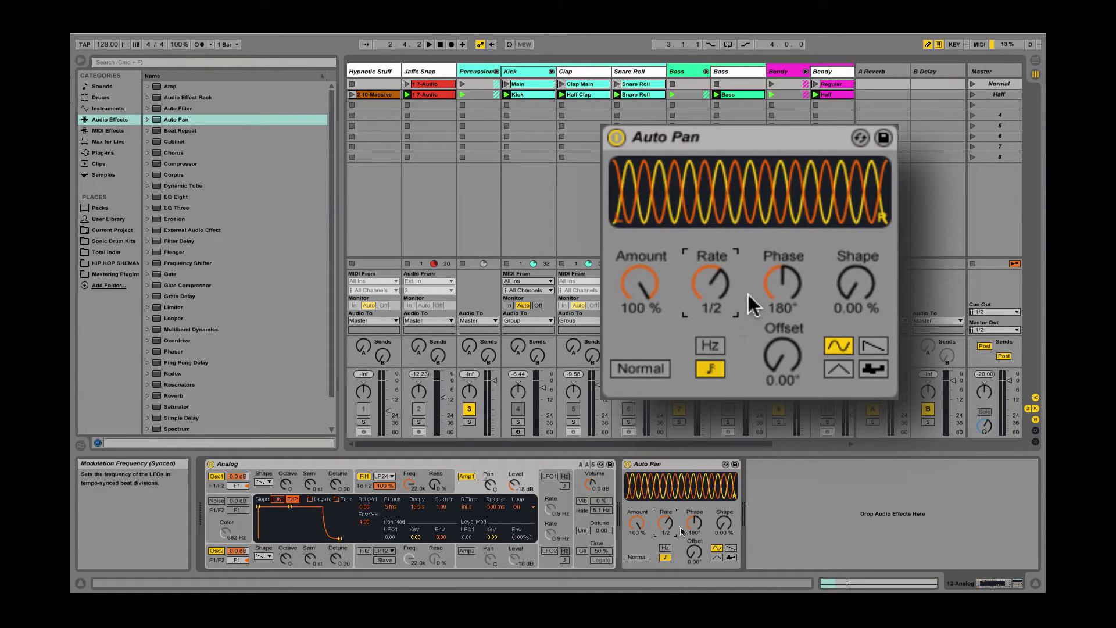
- Try Auto Pan's synced Rate at 4, then set it to 3/4 and play the clip
click(781, 285)
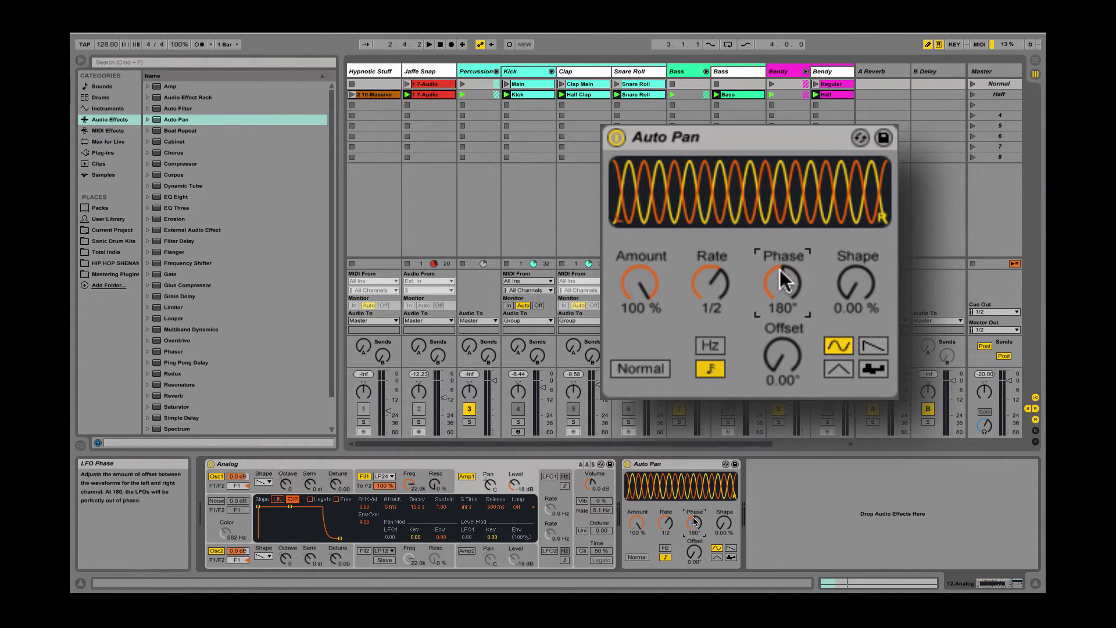
drag(710, 283, 710, 261)
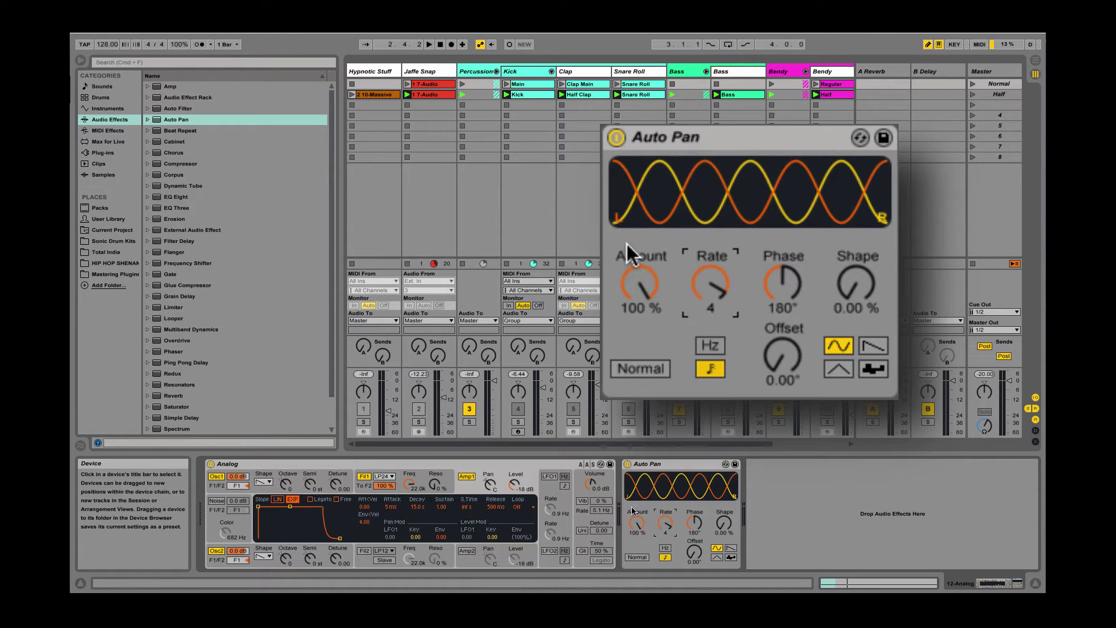
drag(713, 291, 716, 293)
key(space)
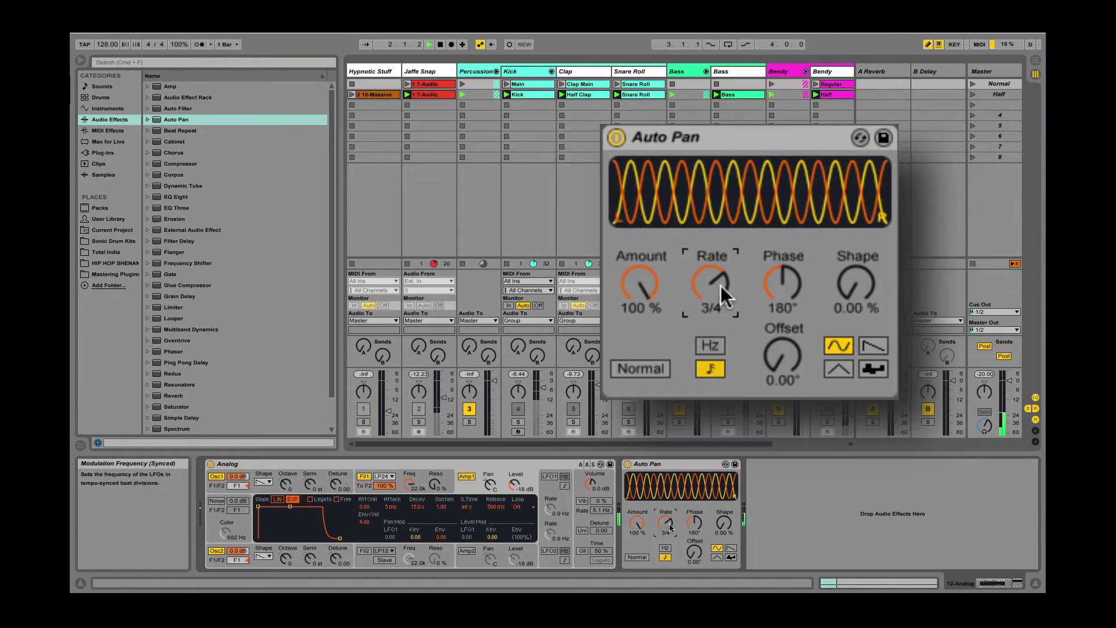
- Audition Auto Pan's Phase at 360°, then return it to 180° and play the clip again
drag(697, 525, 697, 494)
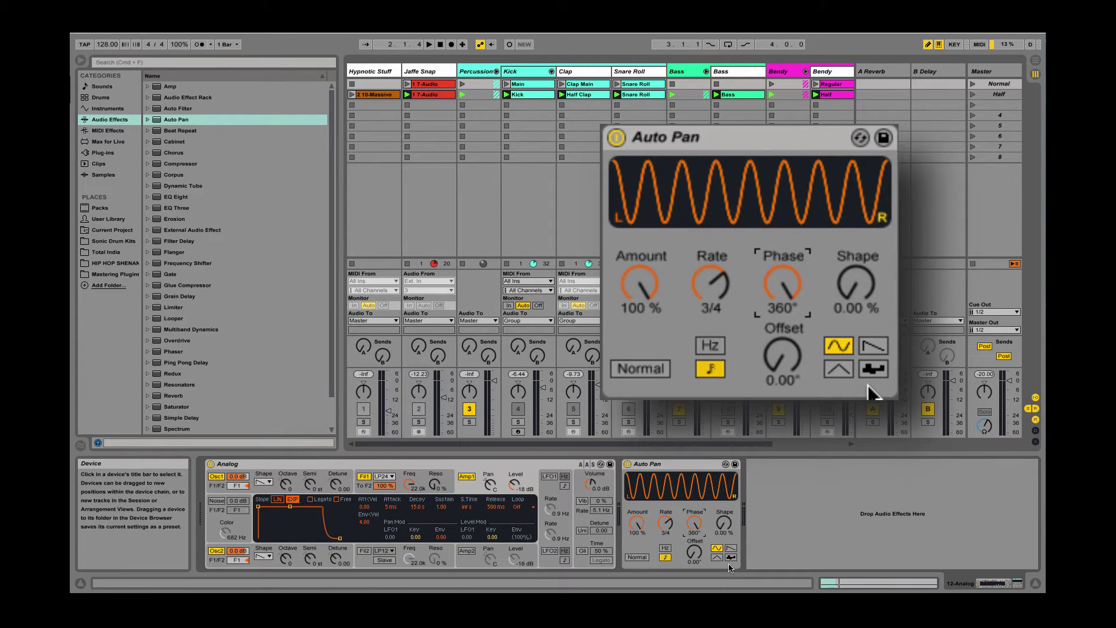
key(space)
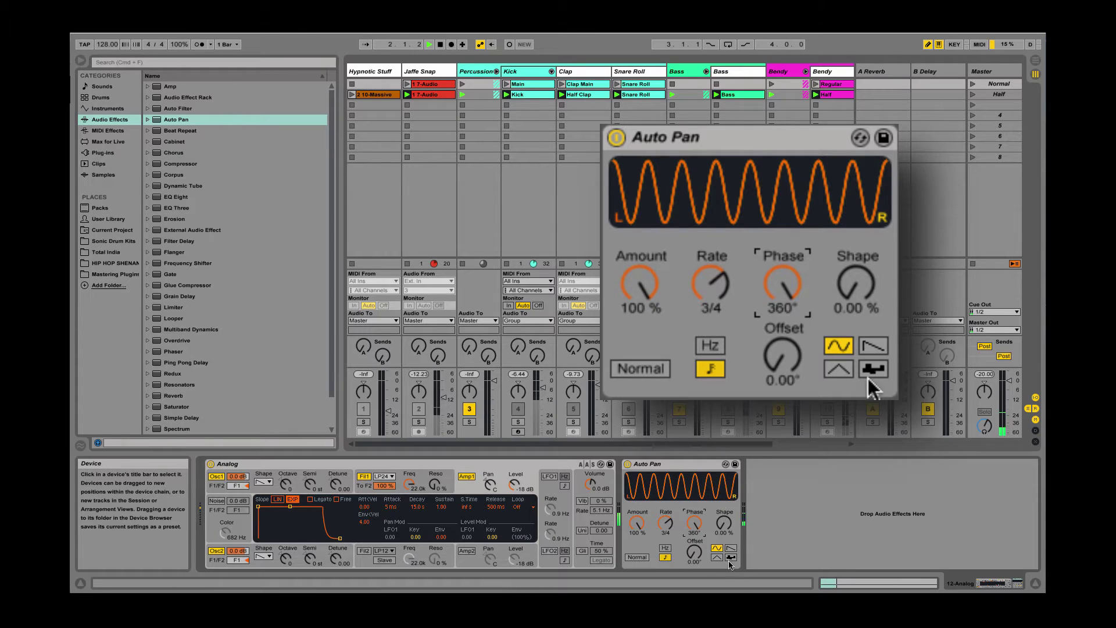
drag(759, 274, 790, 228)
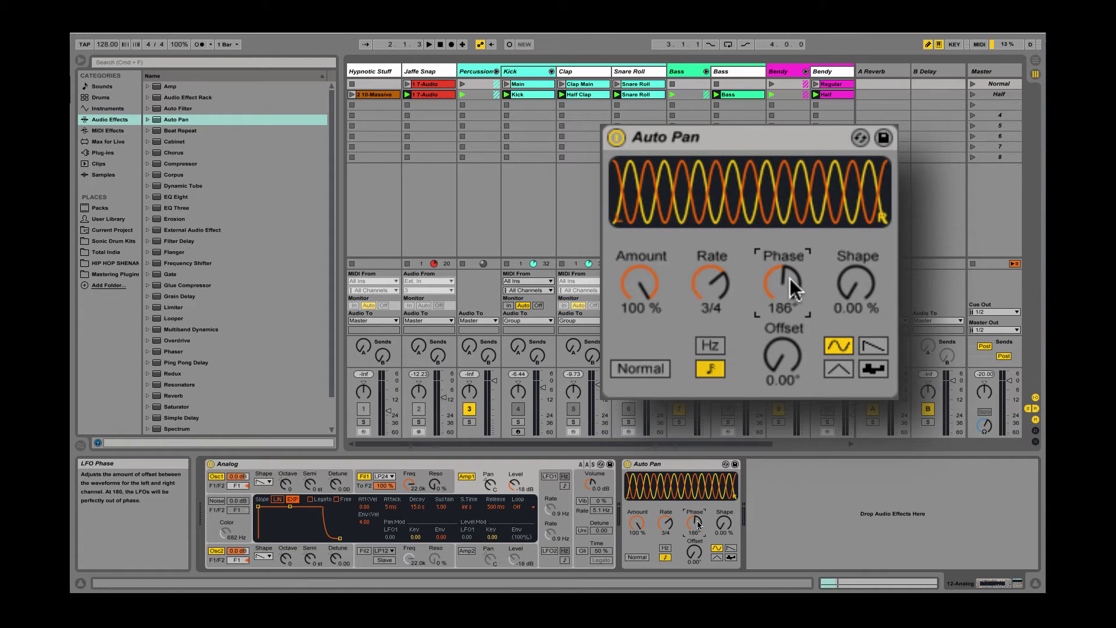
text(180)
key(Return)
key(space)
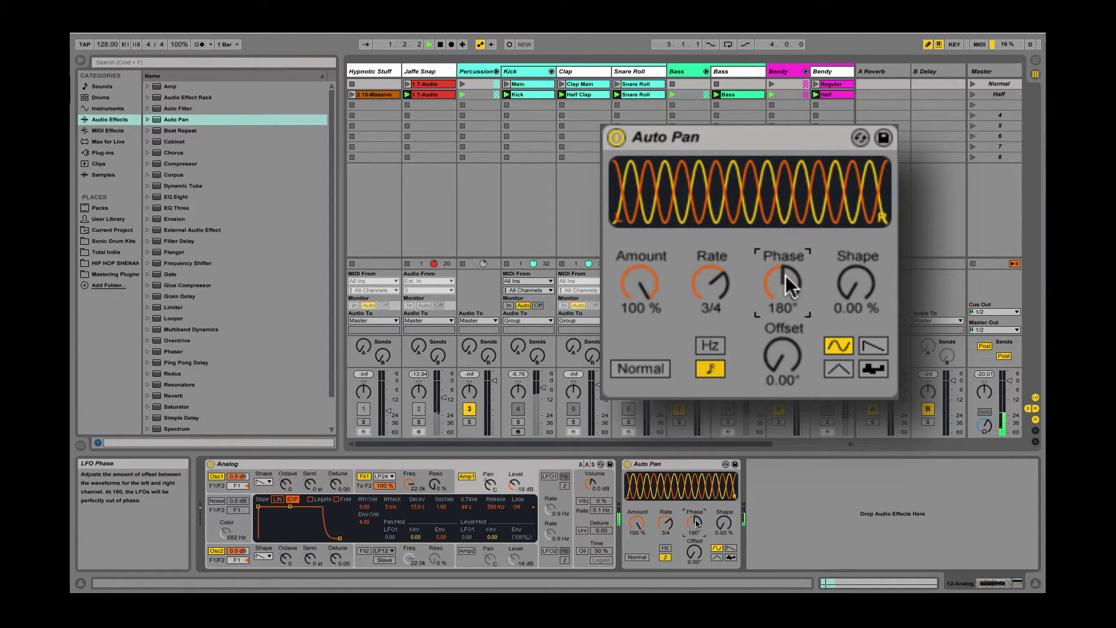
- Try Auto Pan's Phase at 294°, 197° and 177°, then set it to 360°
drag(786, 276, 786, 244)
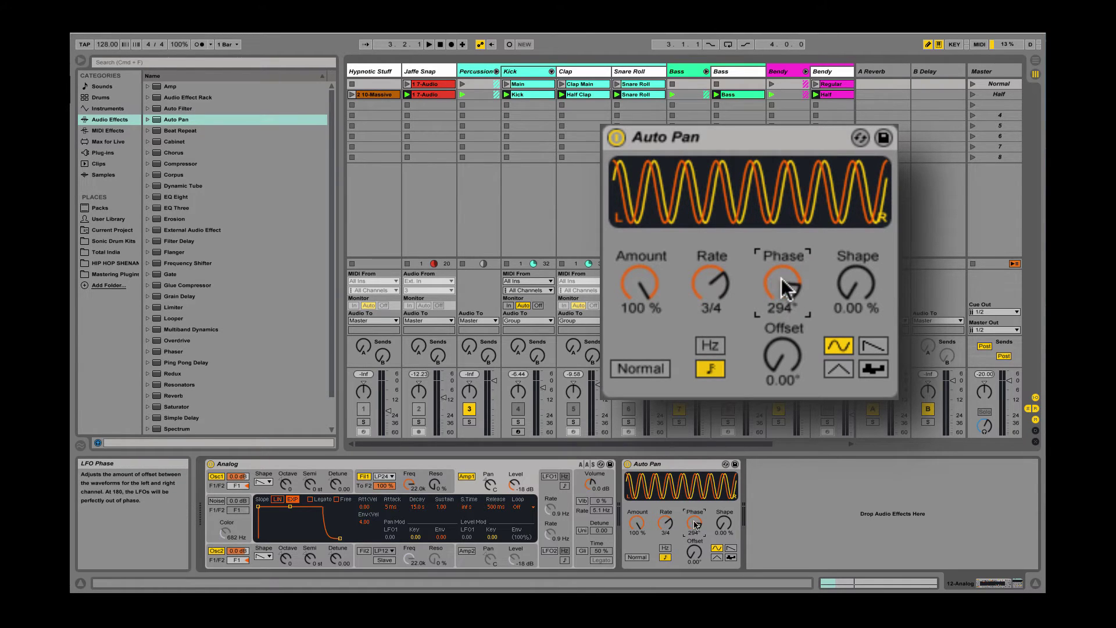
mouse_move(798, 282)
mouse_down()
mouse_move(797, 273)
mouse_move(790, 286)
mouse_up()
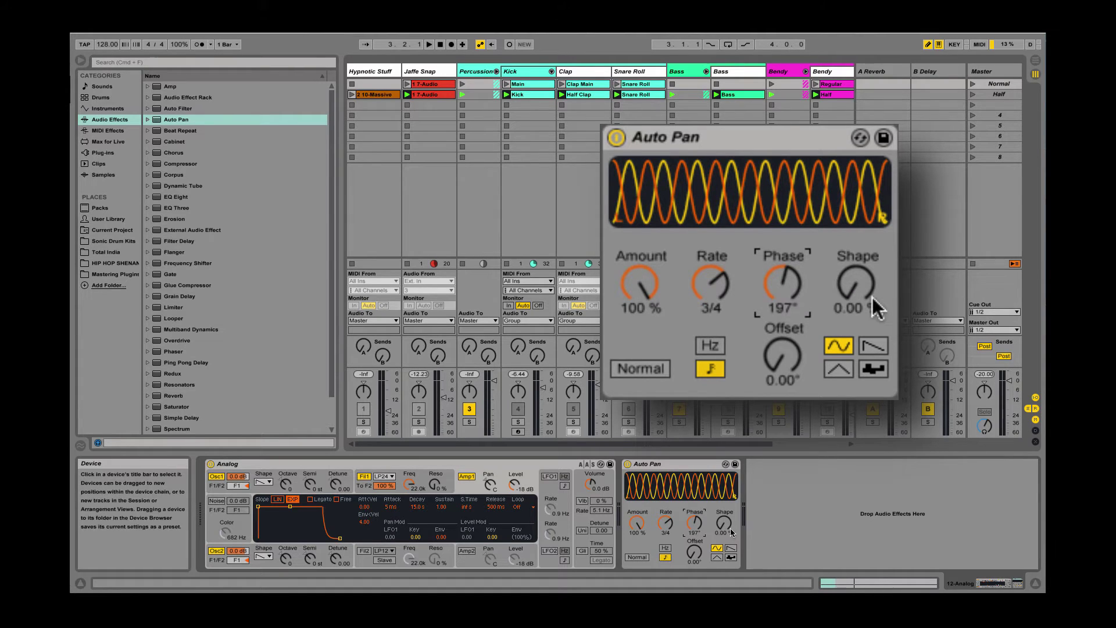
drag(692, 522, 693, 522)
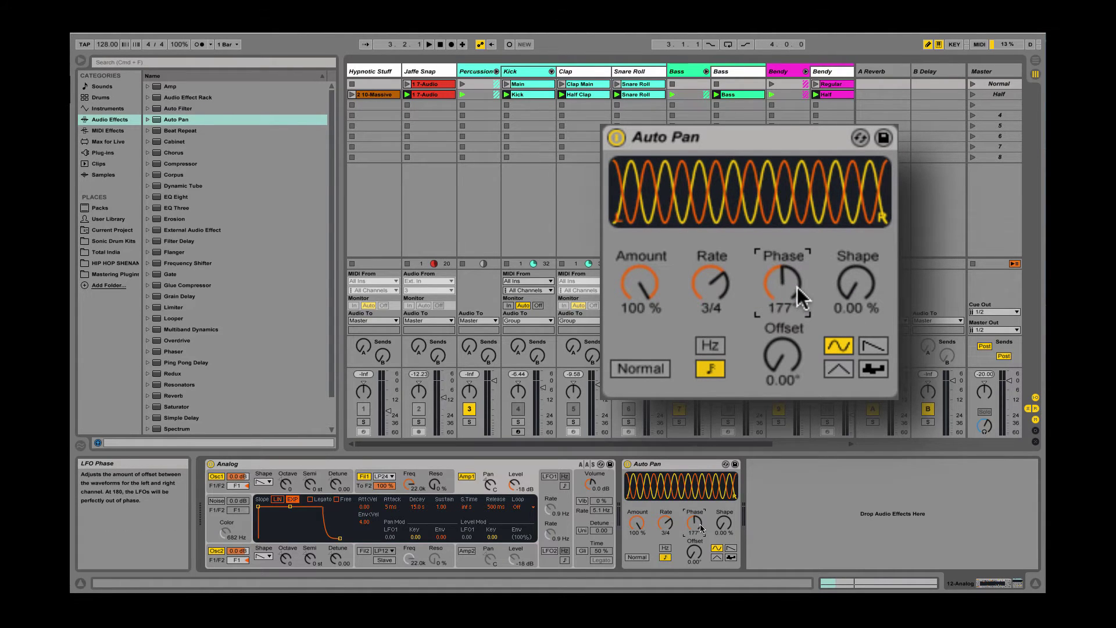
click(779, 369)
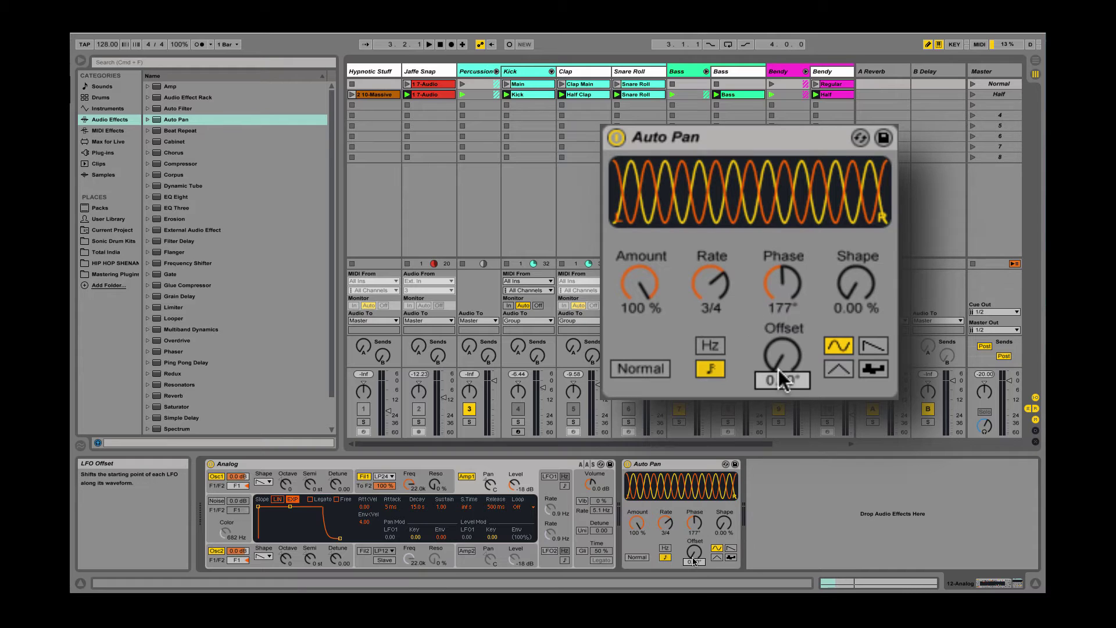
mouse_move(788, 290)
mouse_down()
mouse_move(788, 255)
mouse_move(790, 290)
mouse_up()
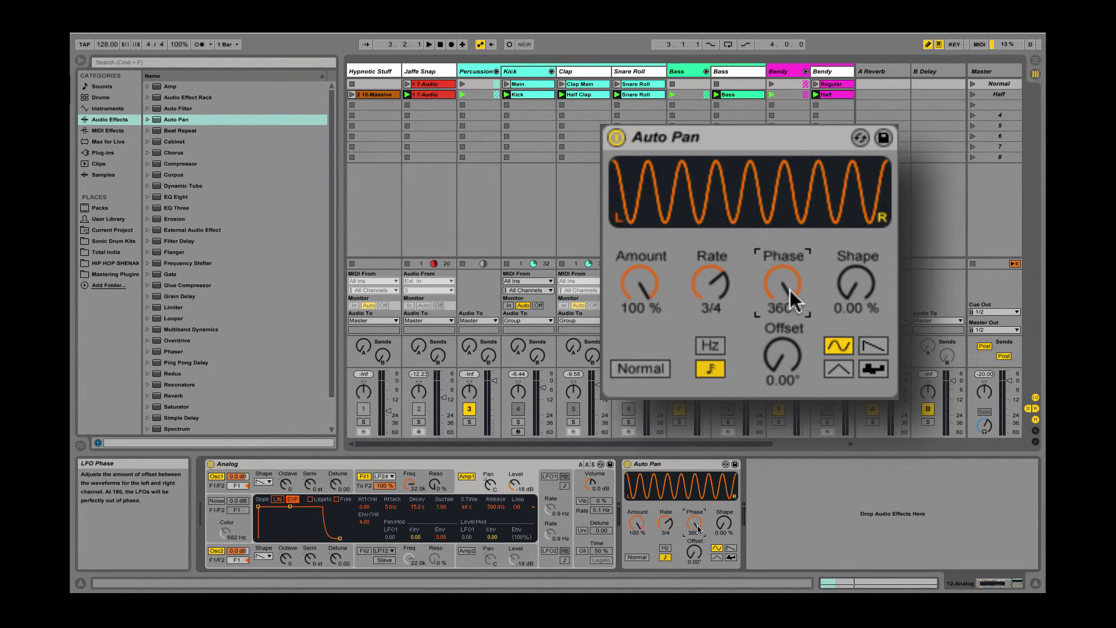
- Set Auto Pan's Rate to 4 and its Offset to 180°, then raise the Offset to 191°
mouse_move(710, 285)
mouse_down()
mouse_move(710, 256)
mouse_move(711, 267)
mouse_up()
click(777, 358)
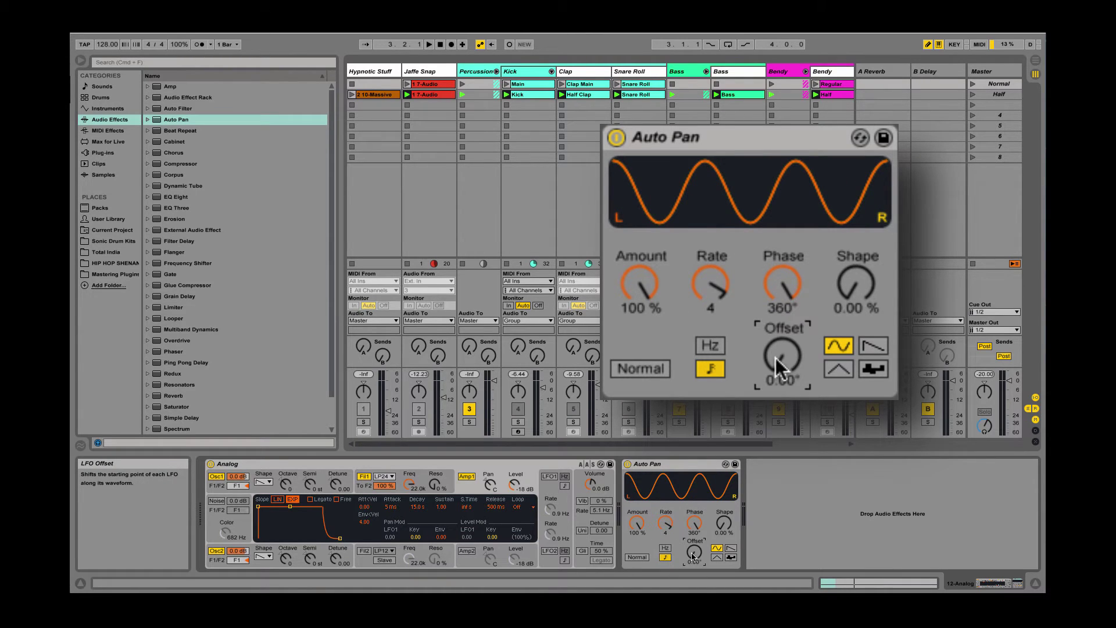
text(180)
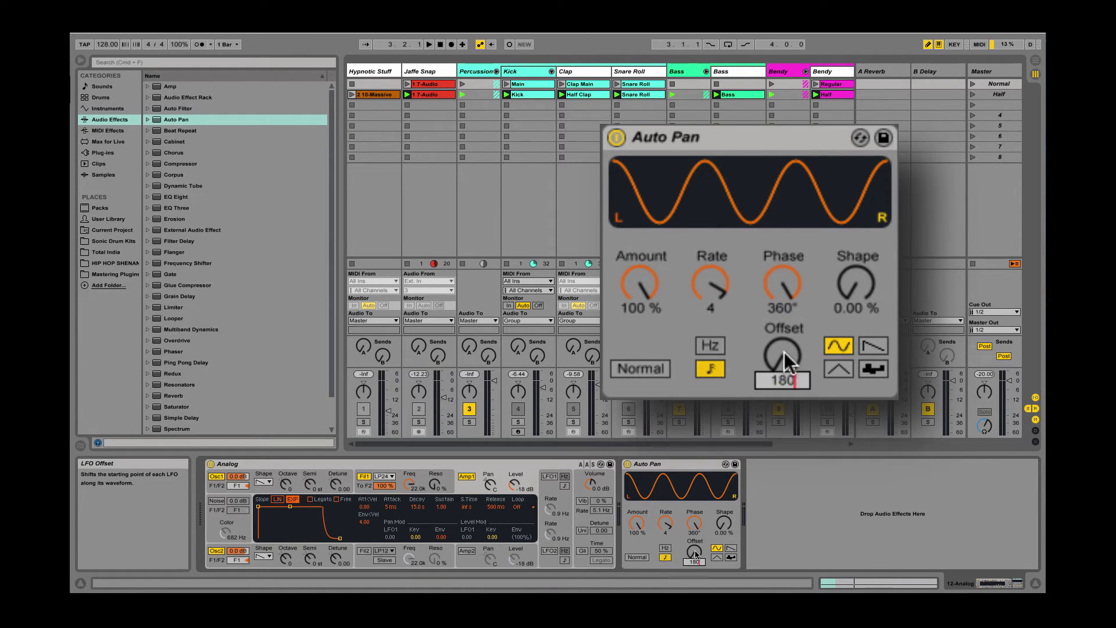
key(Return)
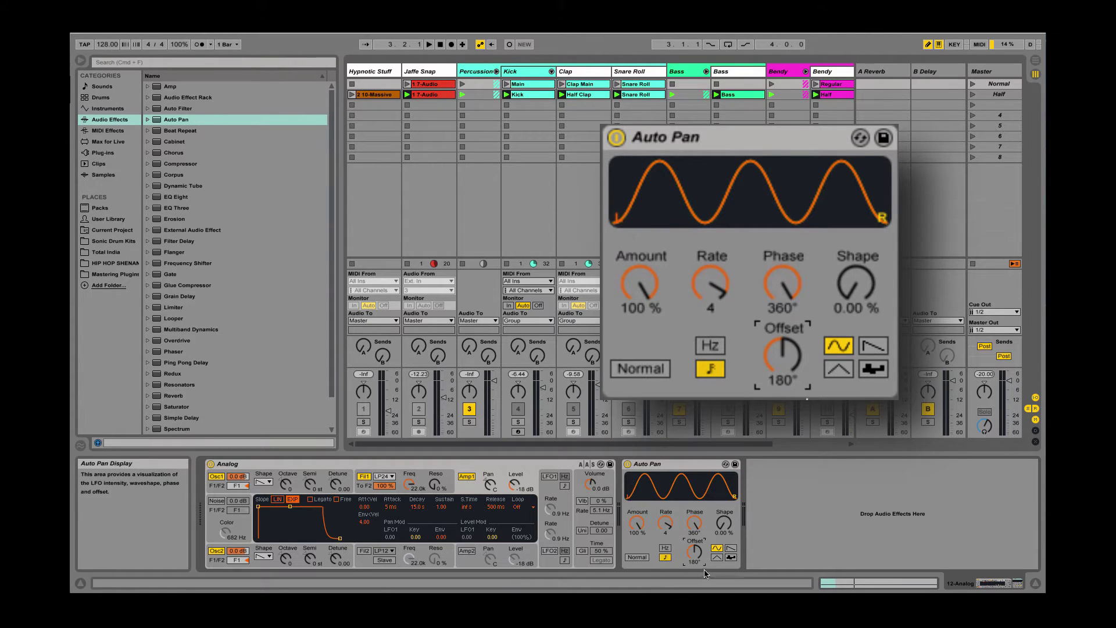
mouse_move(695, 551)
mouse_down()
mouse_move(695, 588)
mouse_move(702, 462)
mouse_move(703, 558)
mouse_move(702, 462)
mouse_move(702, 555)
mouse_move(702, 462)
mouse_move(706, 547)
mouse_up()
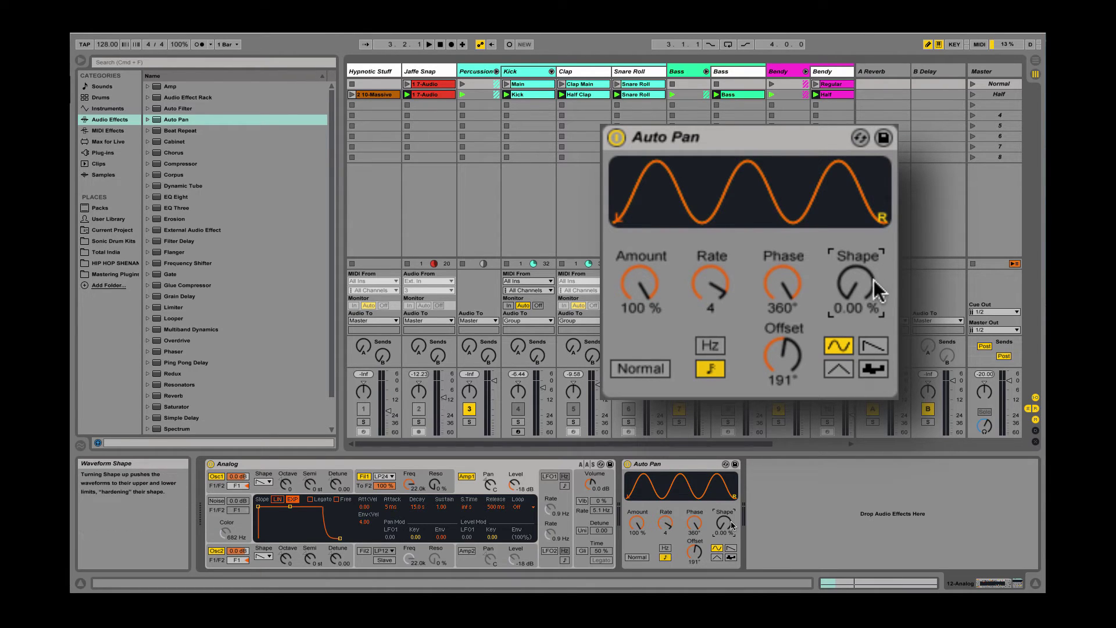
- Try Auto Pan's sawtooth, triangle and random waveforms, then return to the sine waveform
click(875, 356)
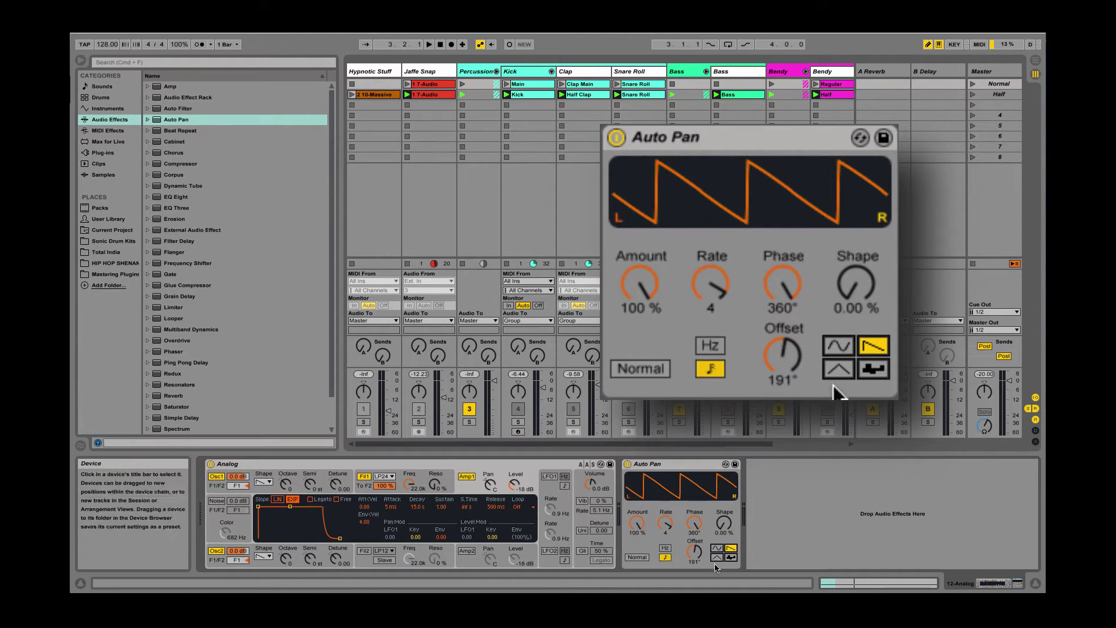
click(839, 366)
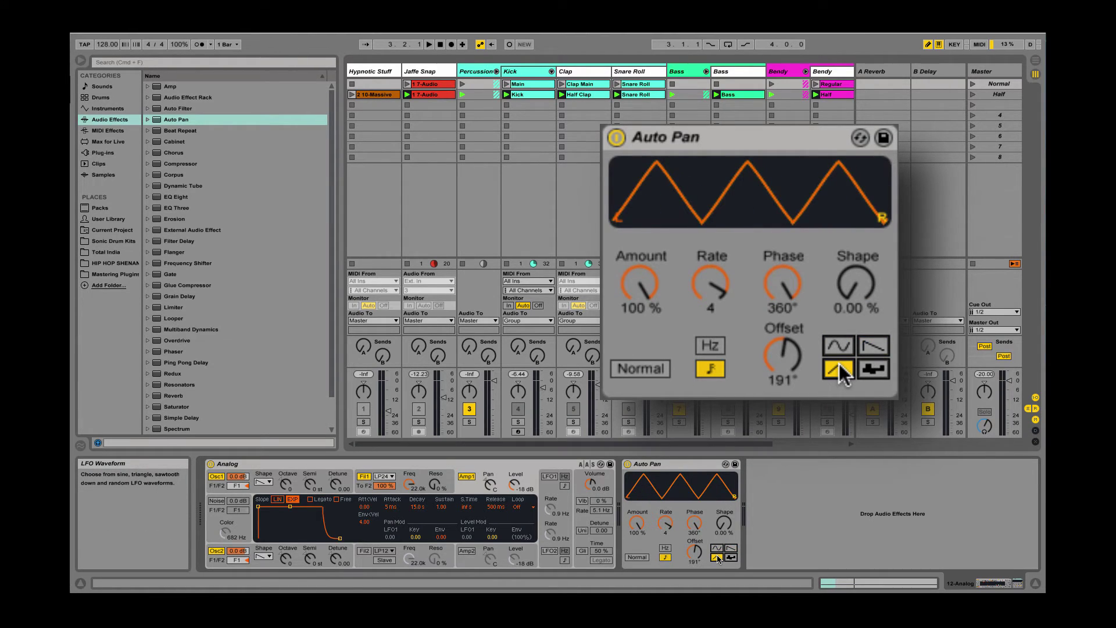
click(875, 369)
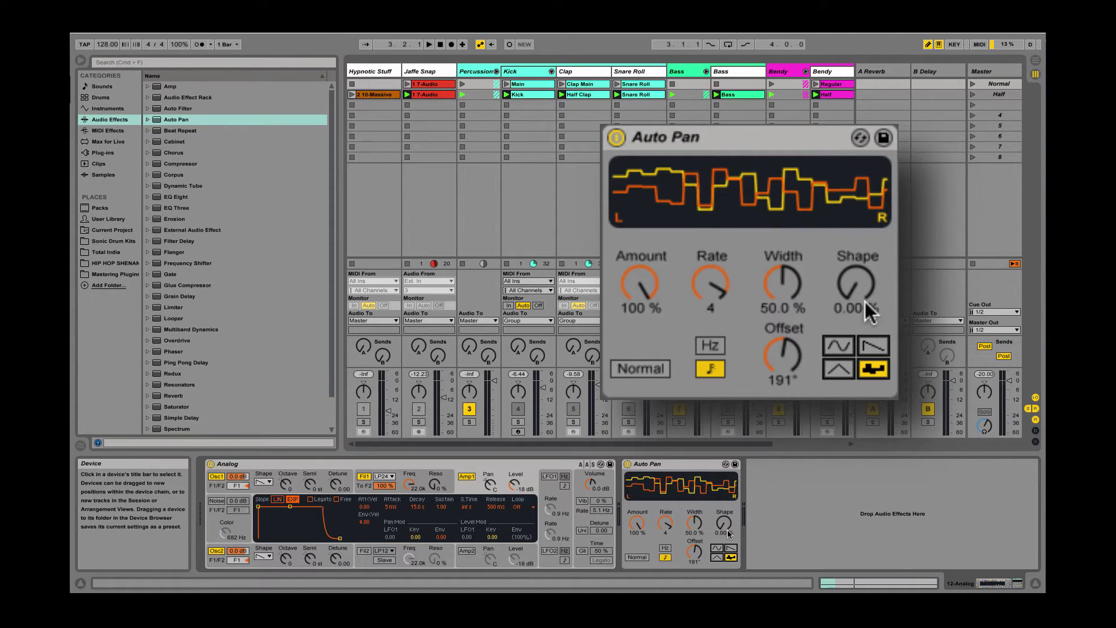
click(841, 345)
- Compare the sine, sawtooth, triangle and random waveforms with Auto Pan's Shape at 100%, then return Shape to 0%
drag(854, 289, 854, 230)
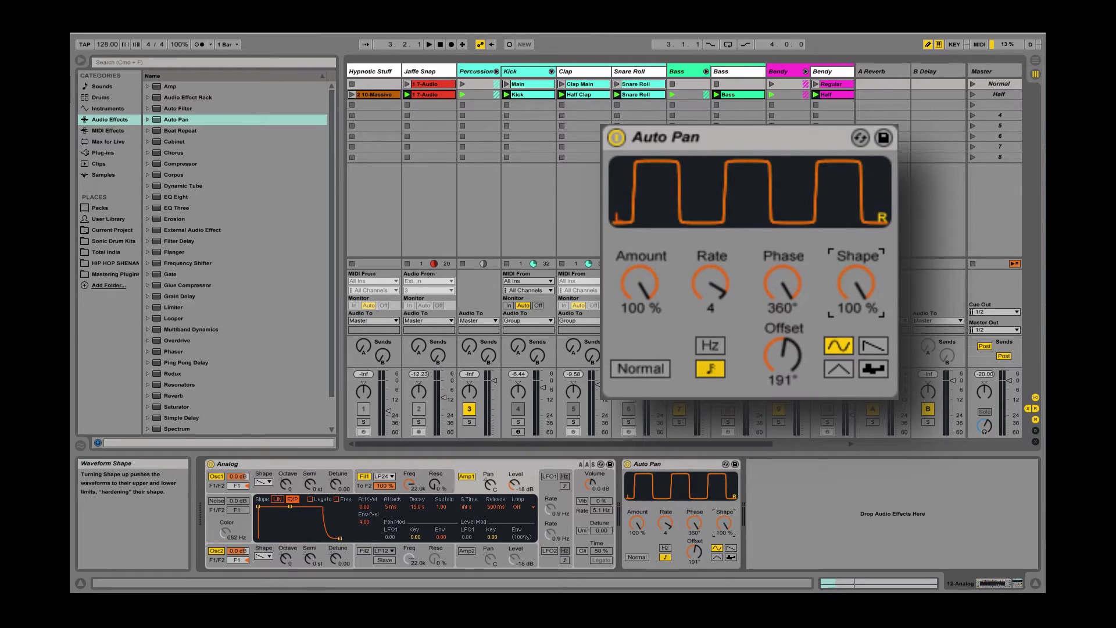
click(871, 347)
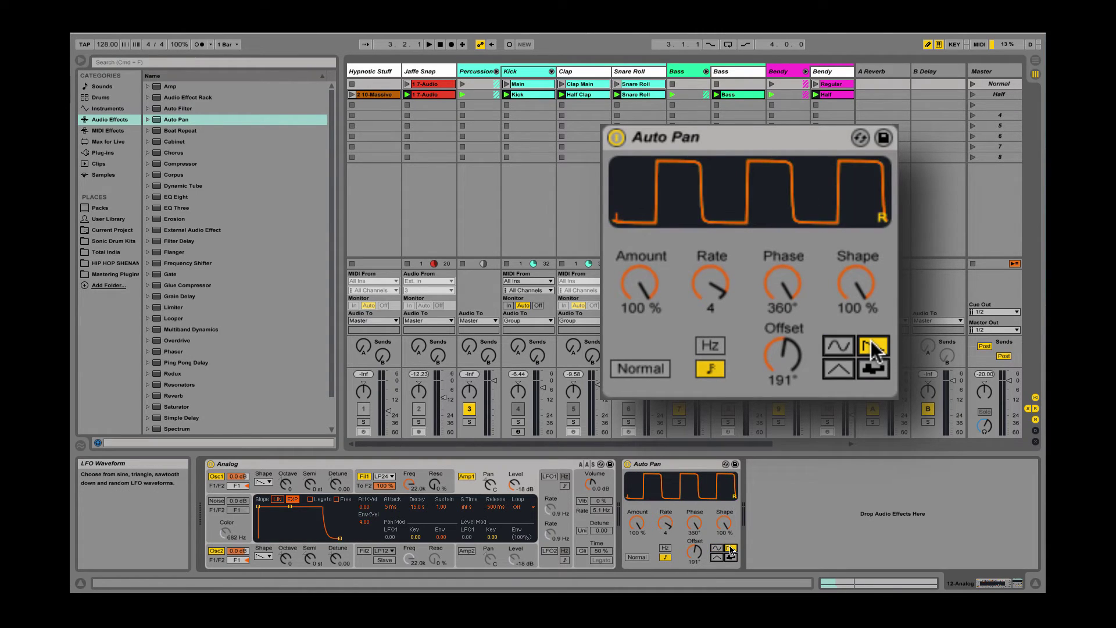
click(838, 371)
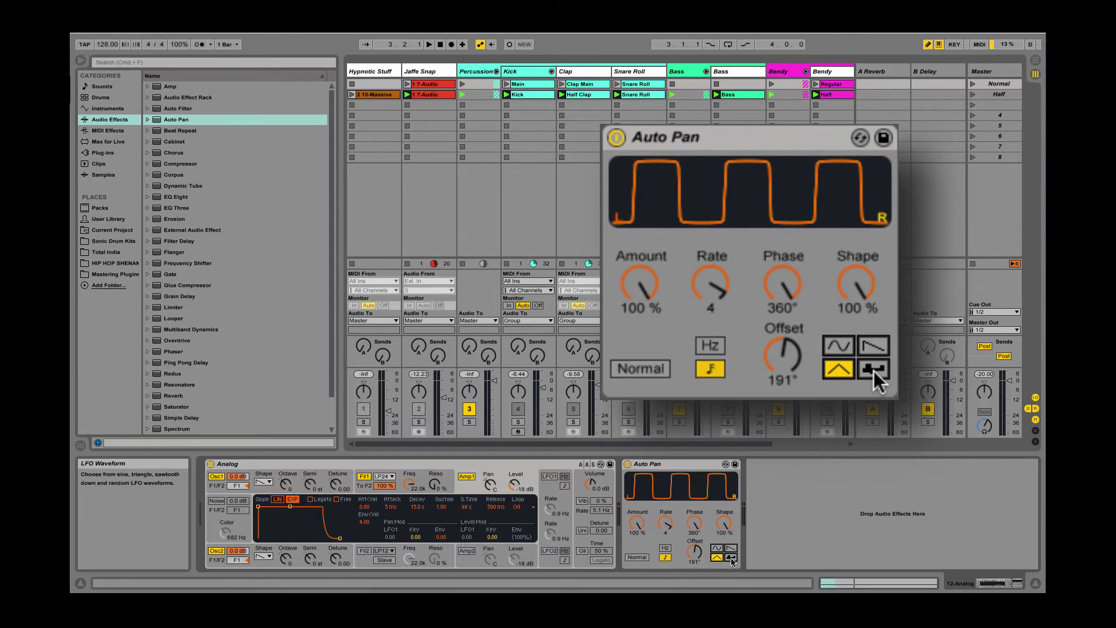
click(730, 558)
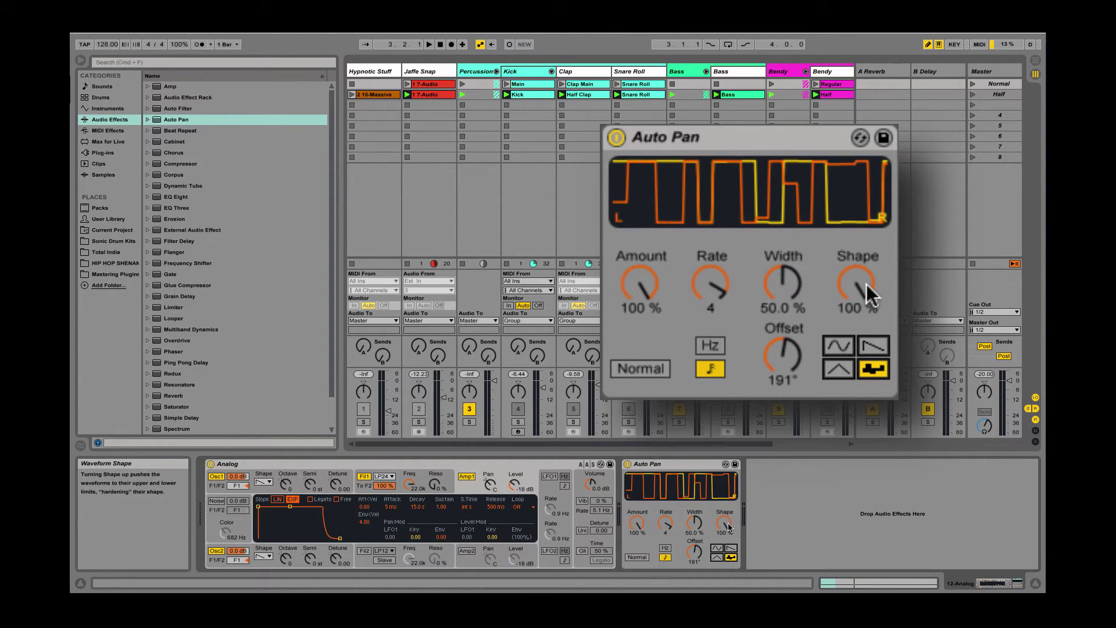
drag(727, 522, 728, 581)
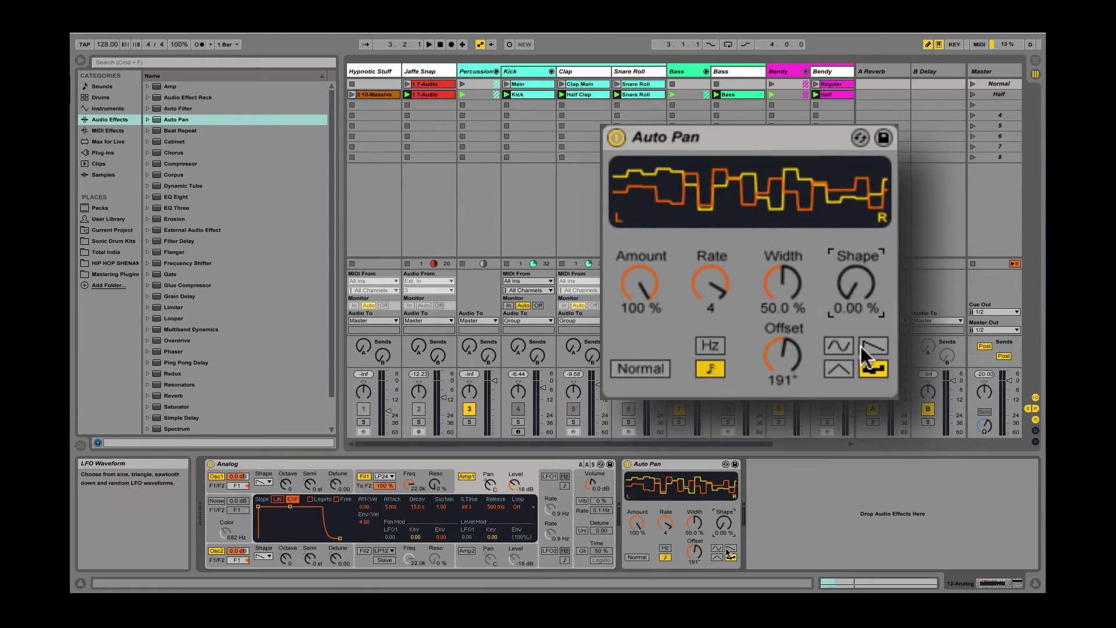
- Cycle Auto Pan's LFO through the sine, random and triangle waveforms at 0% Shape, ending on sawtooth
click(717, 548)
drag(719, 513, 726, 580)
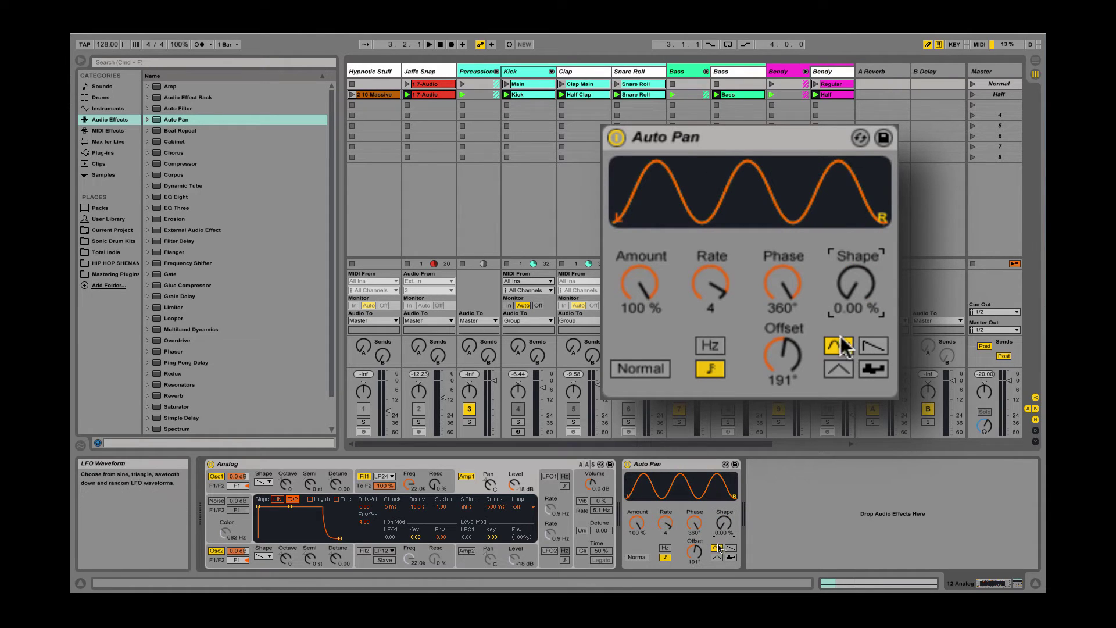
click(731, 557)
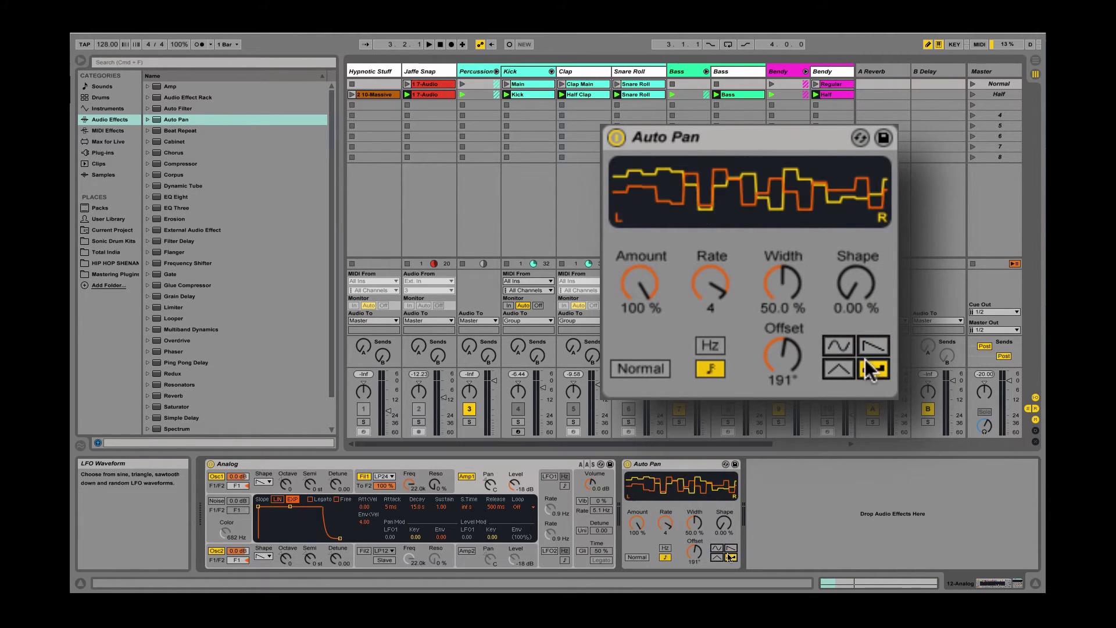
click(717, 557)
click(730, 557)
click(717, 548)
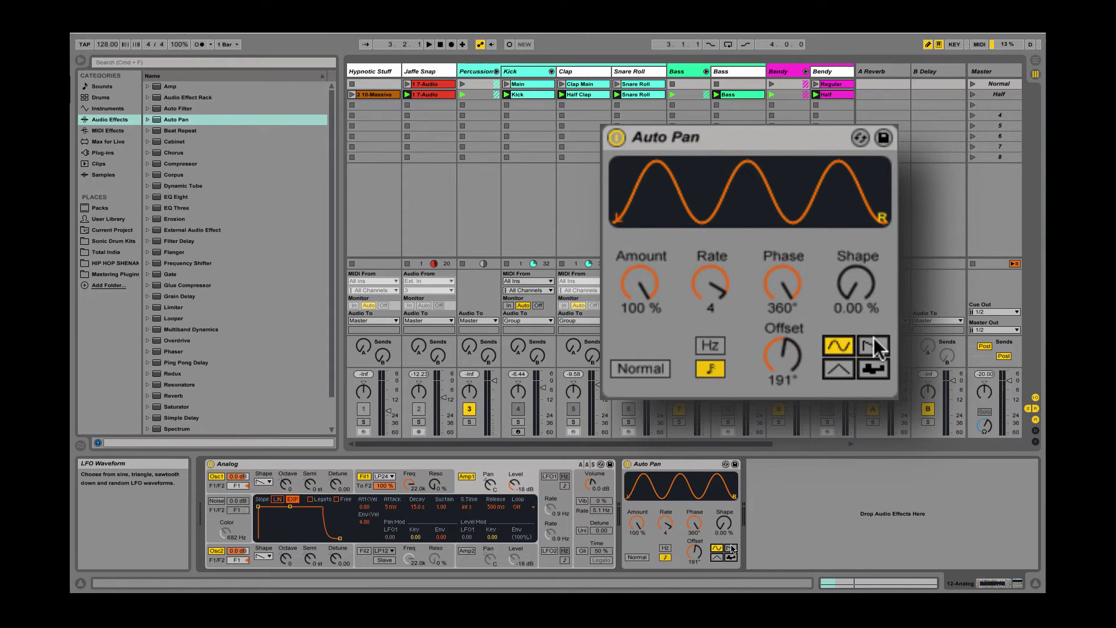
click(731, 548)
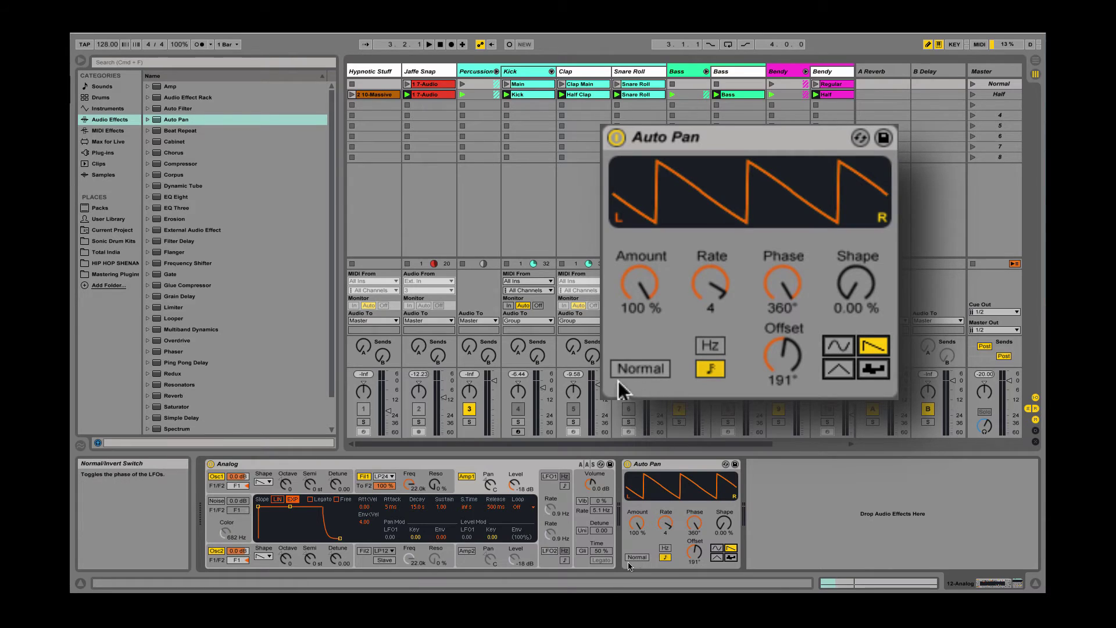
- Try Auto Pan's Phase at 0° and 180°, switch back to the sine waveform, and set Phase to 360°
click(643, 366)
click(643, 366)
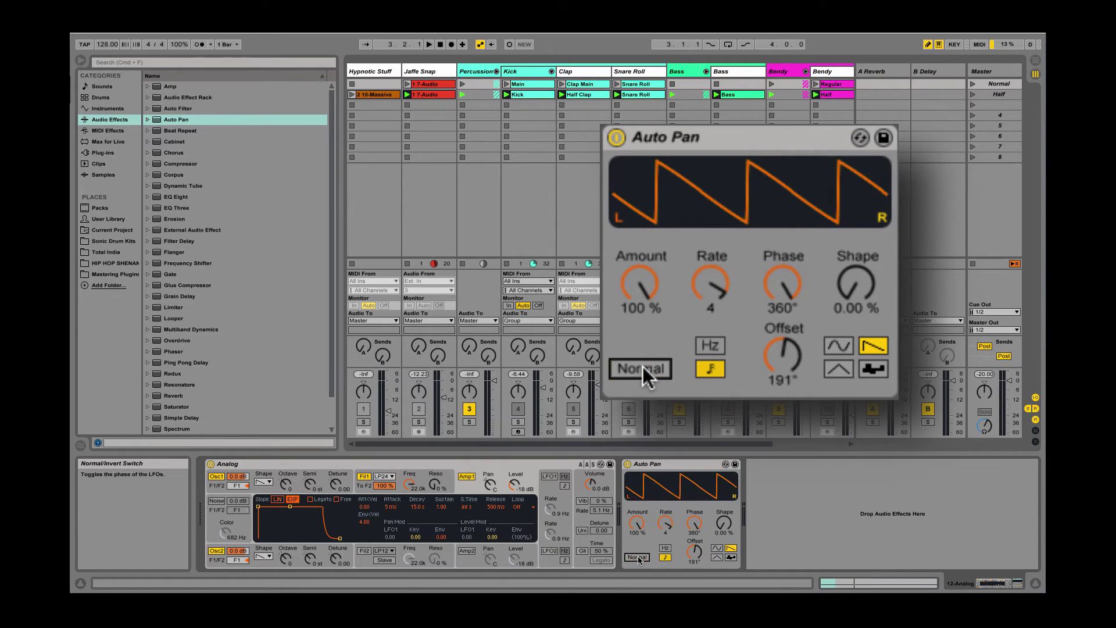
drag(786, 305, 786, 372)
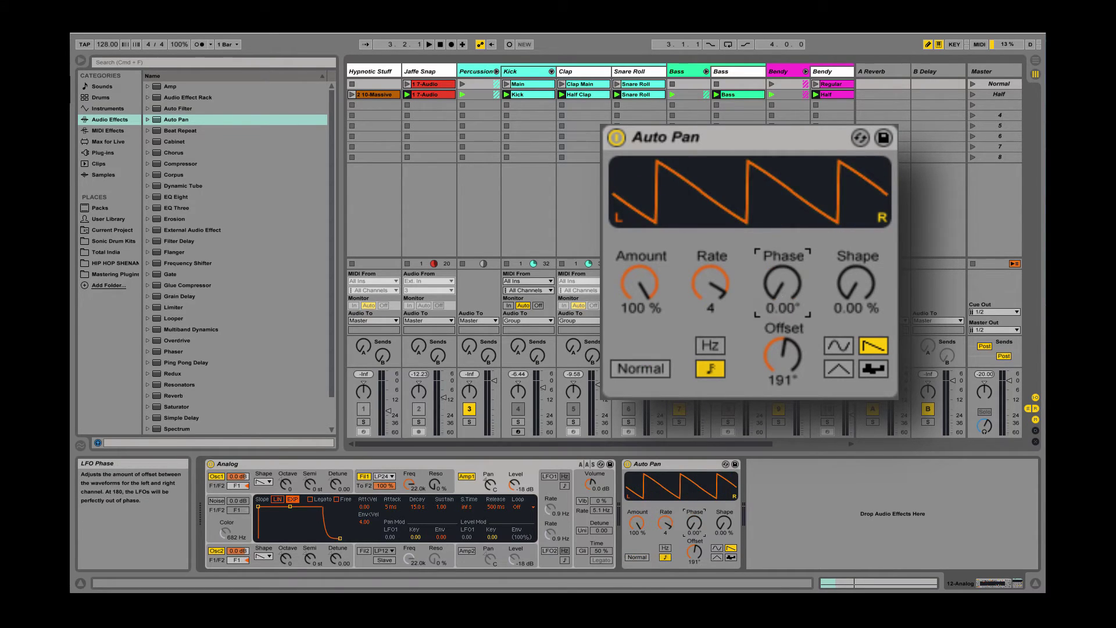
text(180)
key(Return)
click(838, 347)
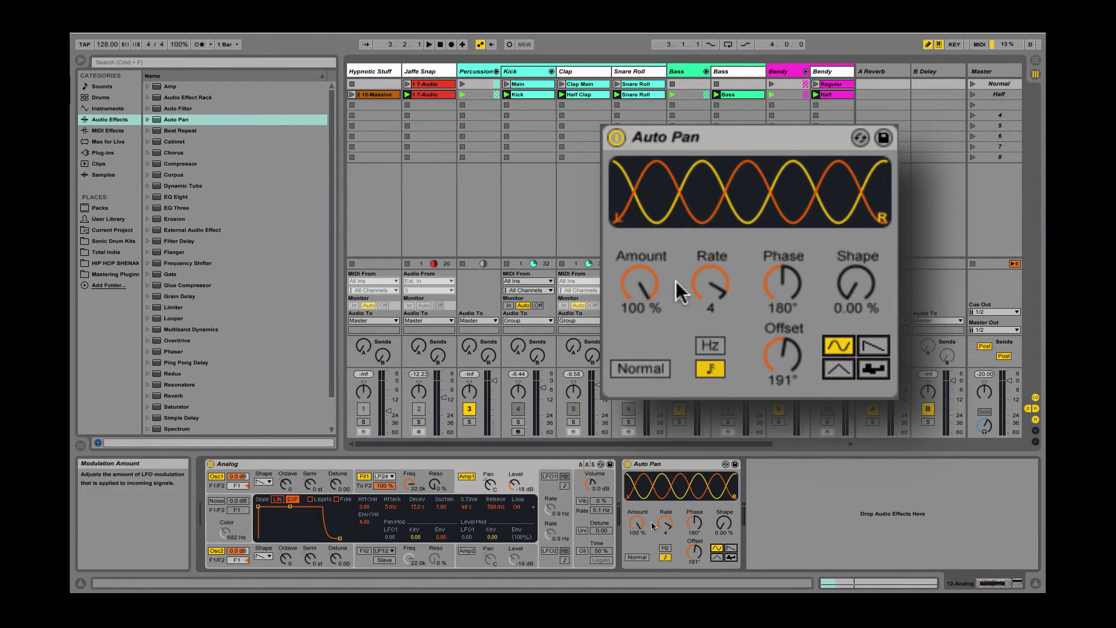
drag(790, 293, 790, 267)
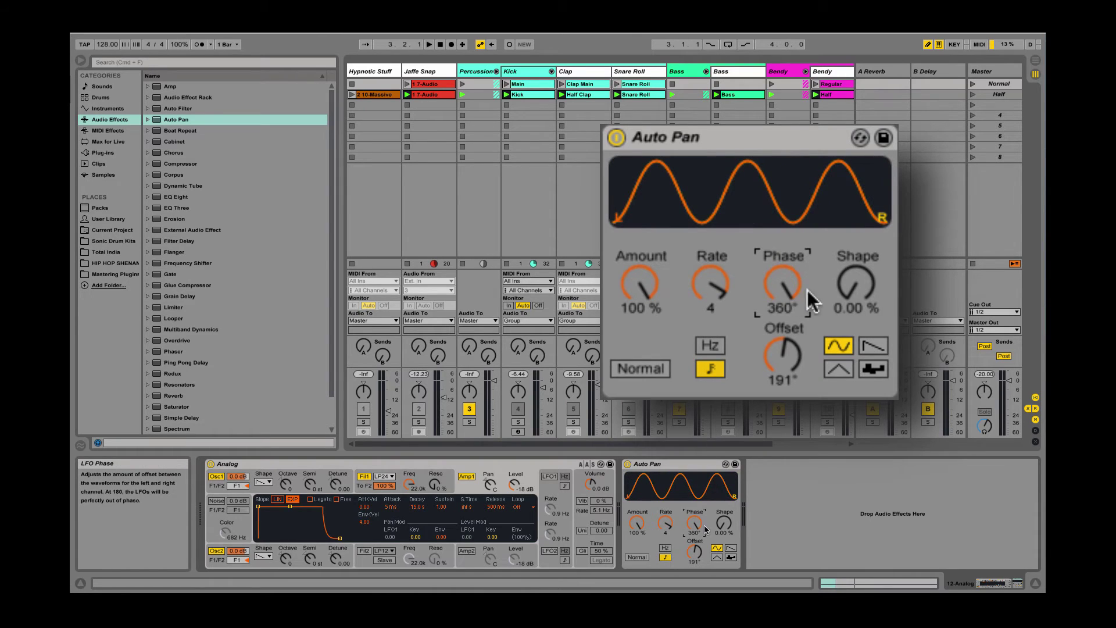
- Toggle Auto Pan between Invert and Normal, leaving it on Normal, then deactivate and reactivate the device
click(640, 369)
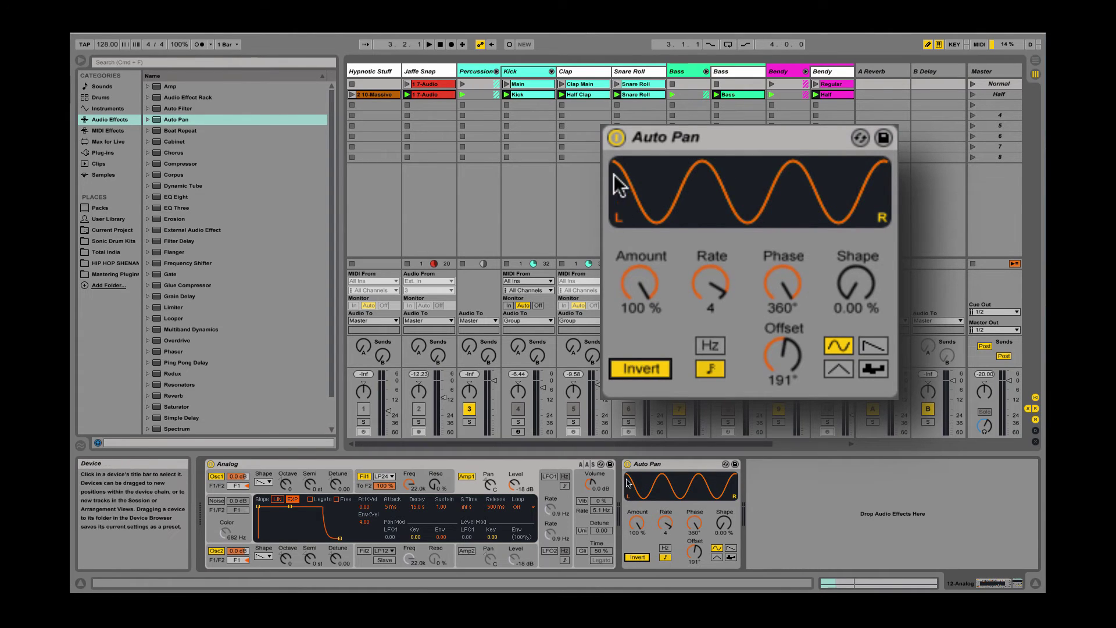
click(645, 367)
click(643, 365)
click(643, 362)
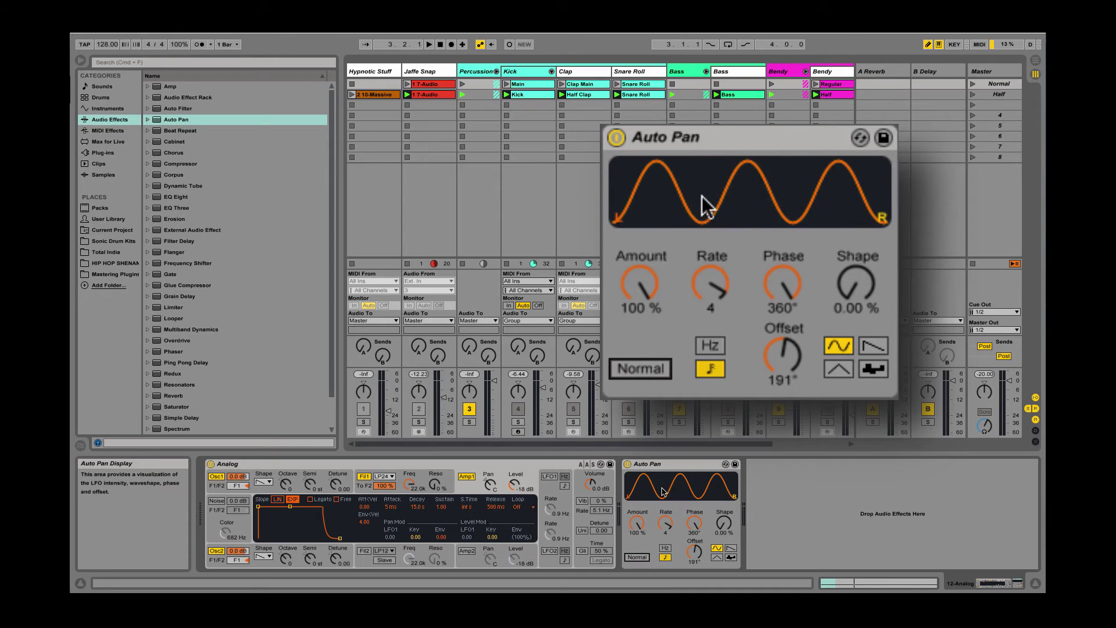
click(614, 133)
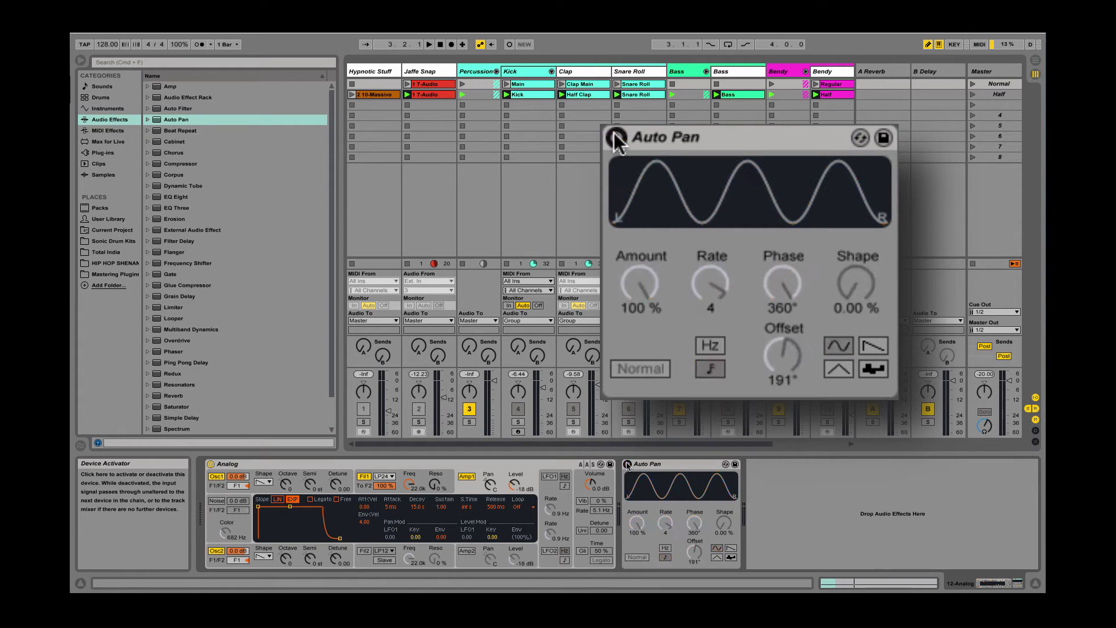
click(613, 132)
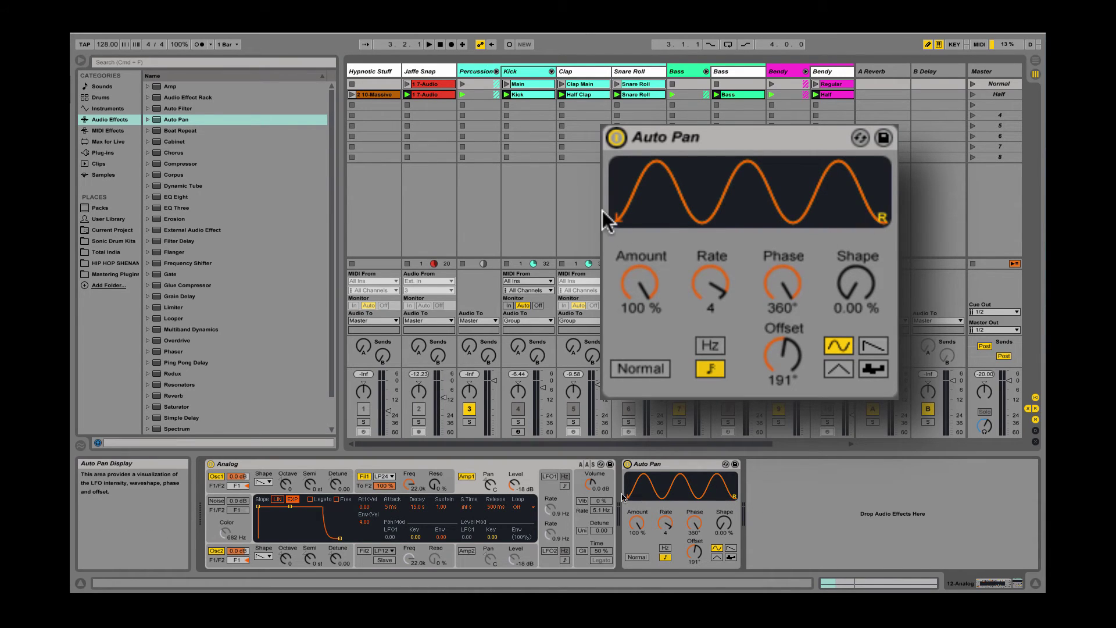
- Solo the Stab track and deactivate the audio effect rack containing Stereo Width Tool in its device chain
mouse_move(782, 283)
mouse_down()
mouse_move(781, 328)
mouse_move(799, 263)
mouse_up()
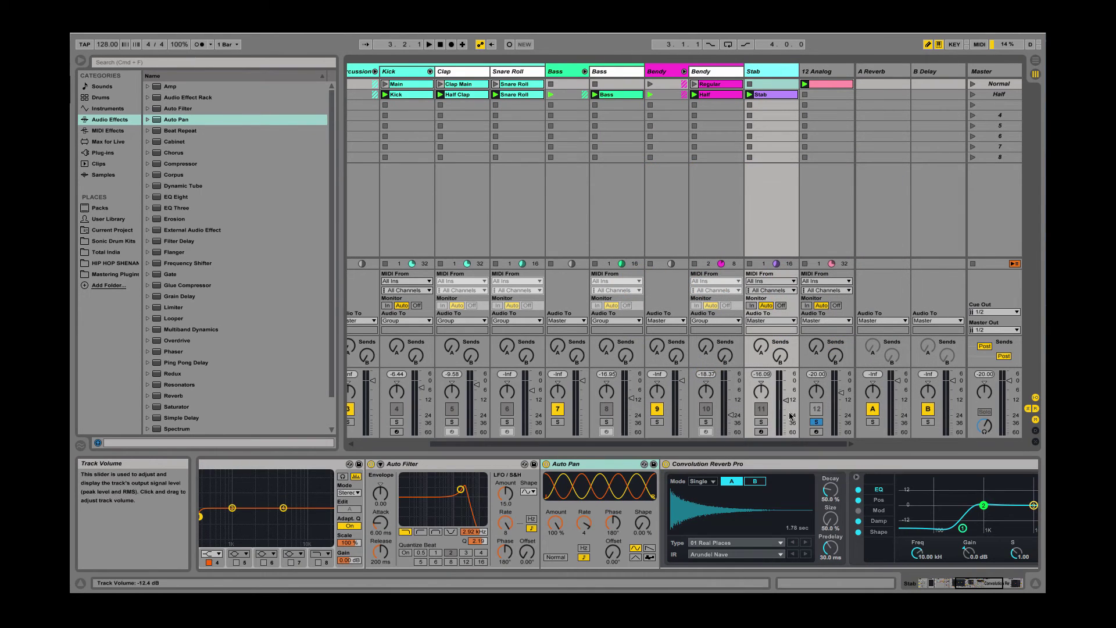
click(761, 422)
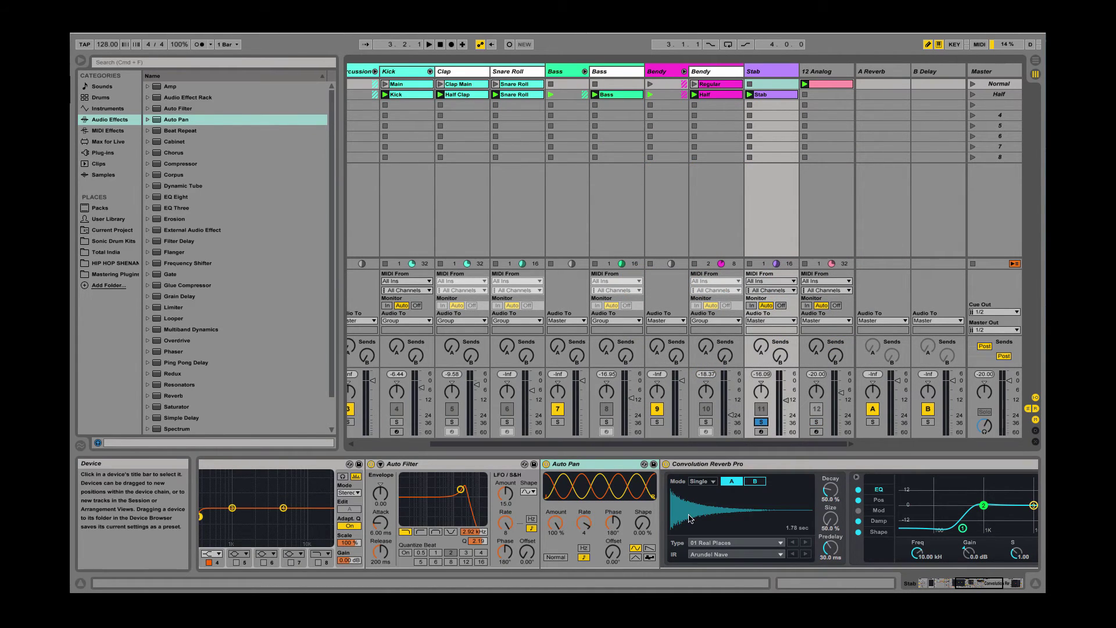
scroll(690, 518, left, 15)
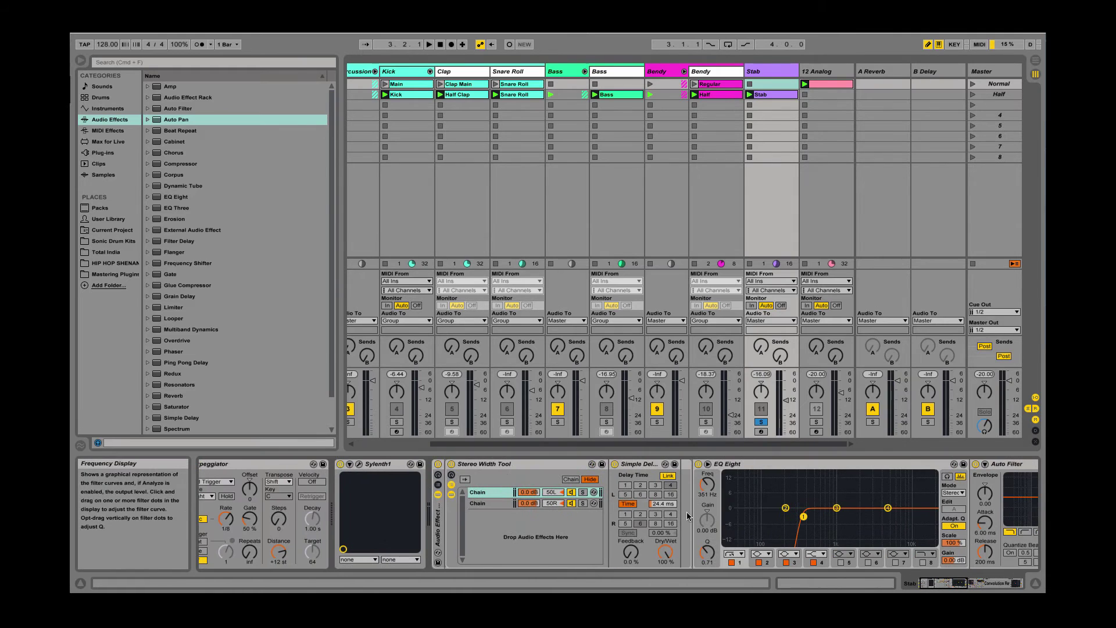
click(438, 469)
scroll(450, 491, left, 2)
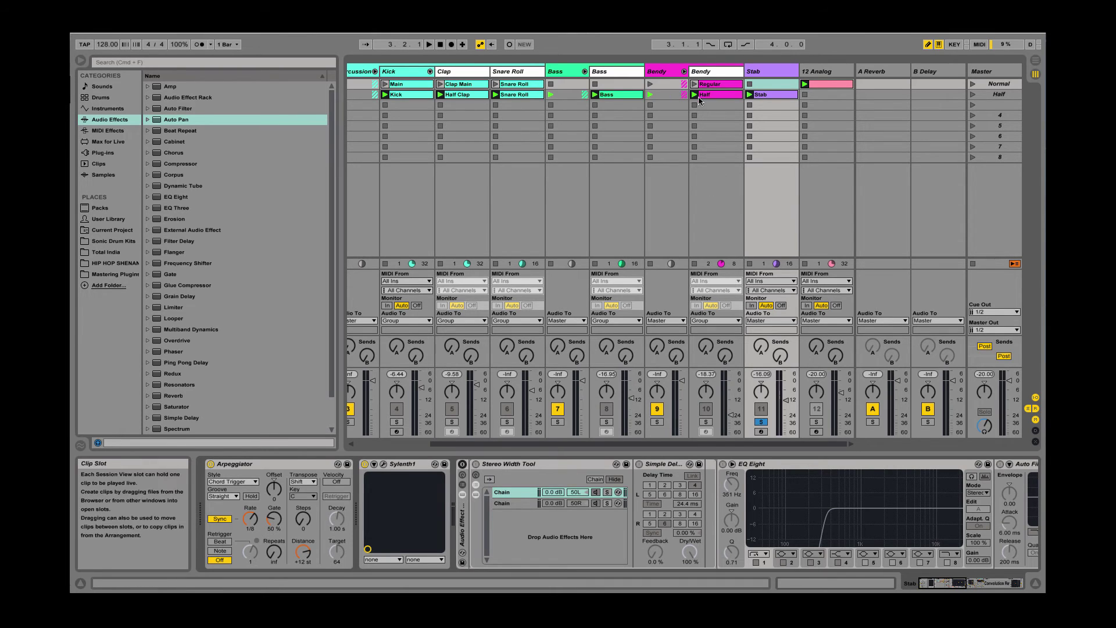
- Solo the Bass group instead of the Stab track, start playback and select the Stab clip
click(606, 422)
key(space)
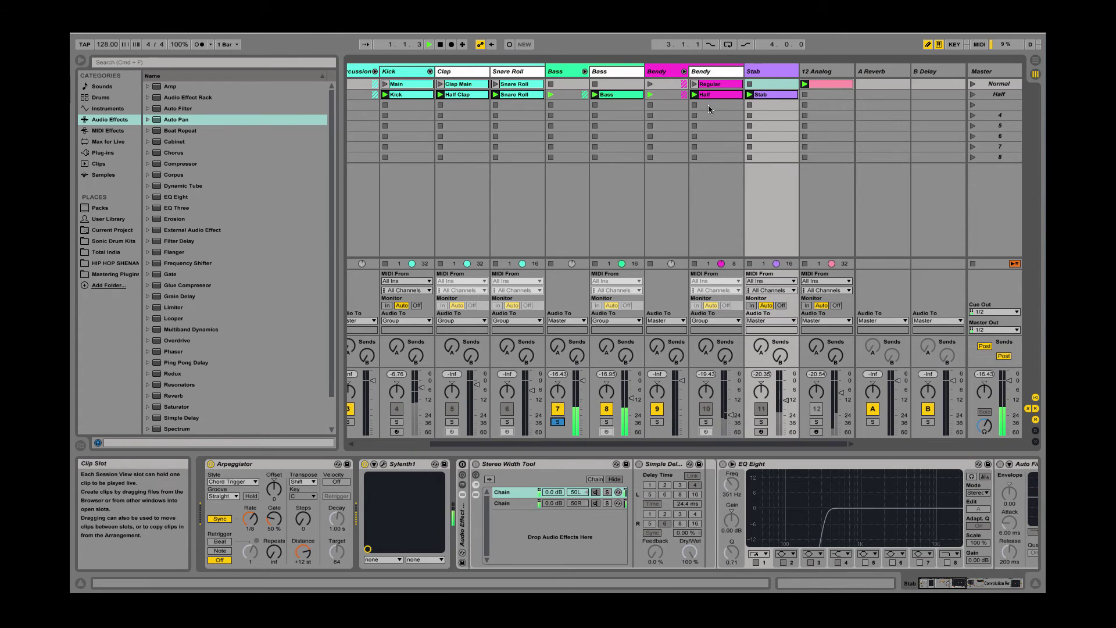
scroll(770, 95, left, 1)
click(815, 95)
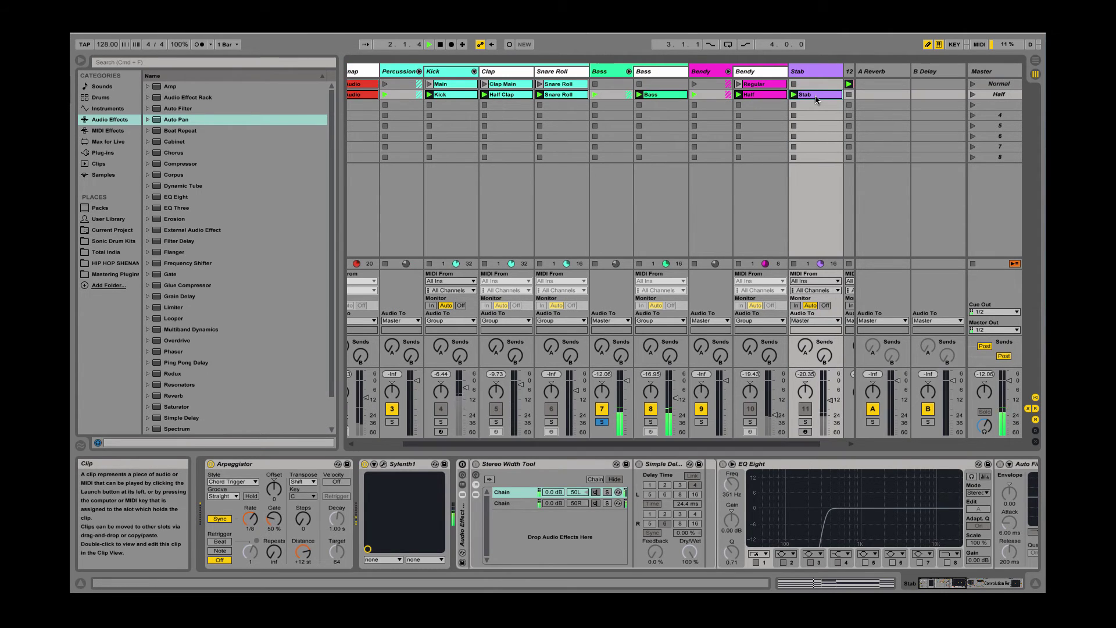
- Select the Stab clip, open its MIDI notes for viewing, and return to the track's device chain
scroll(814, 95, right, 1)
click(815, 96)
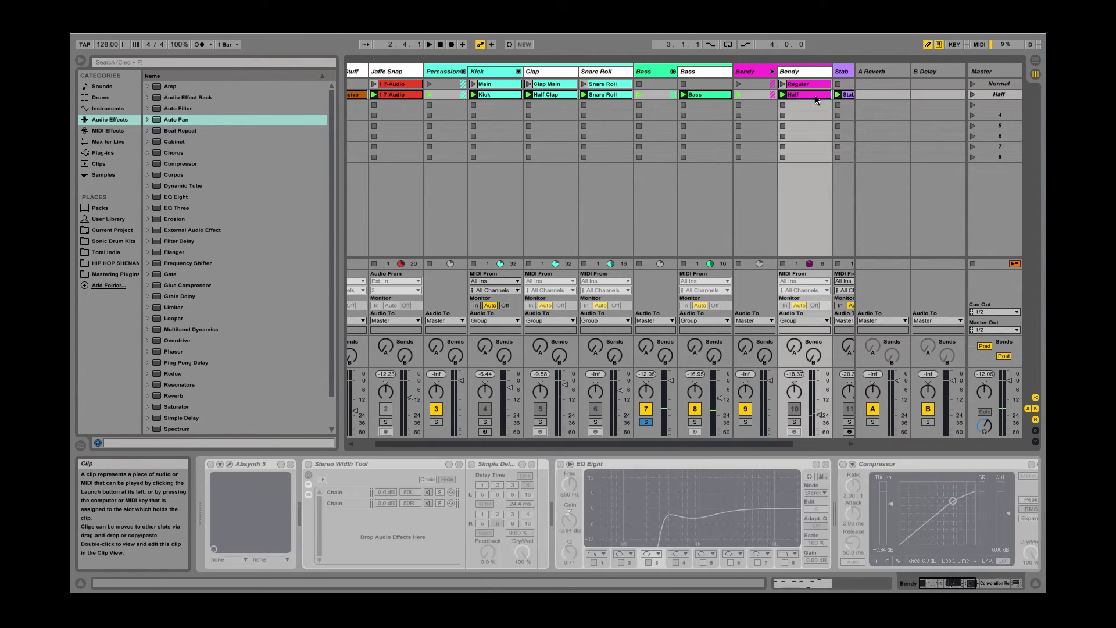
double_click(770, 94)
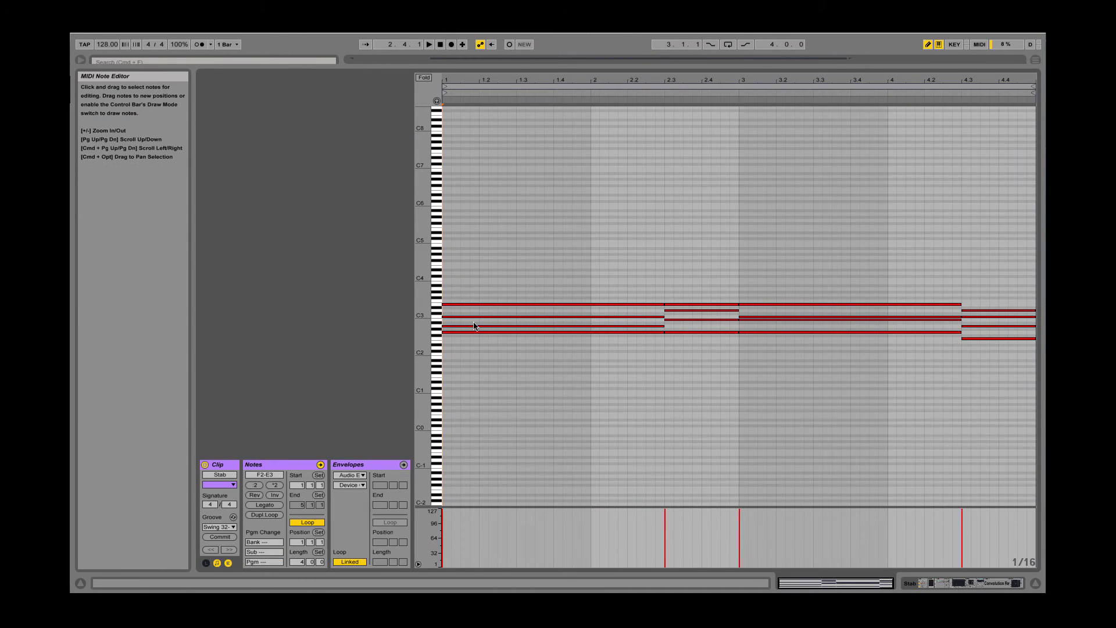
double_click(433, 323)
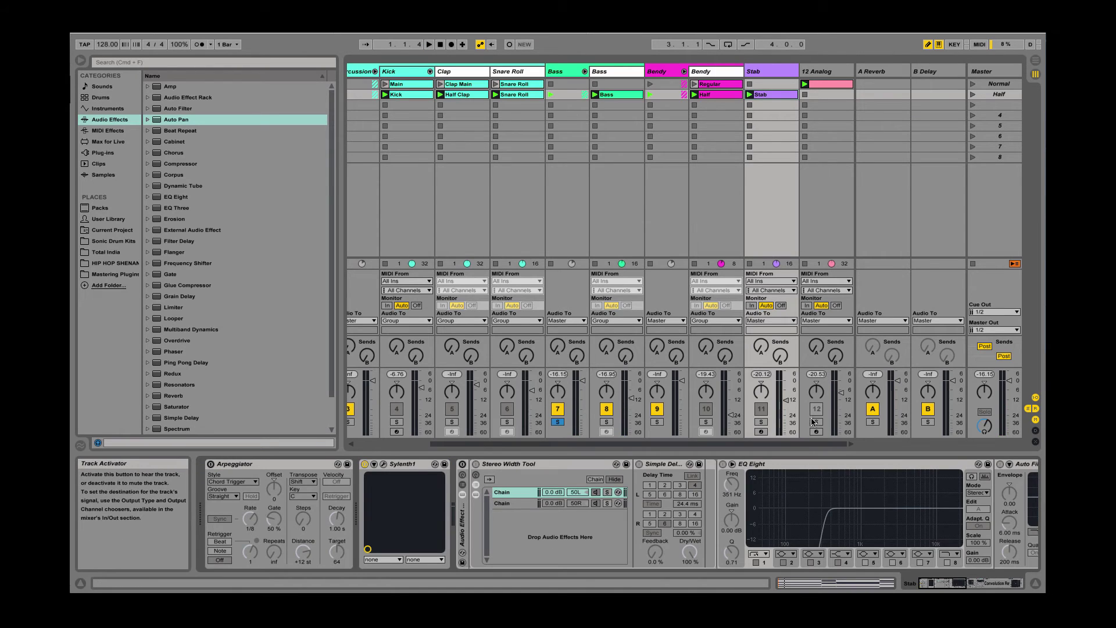
- Solo the Stab track, with 12 Analog no longer soloed, and play it back with its device chain in view
click(816, 422)
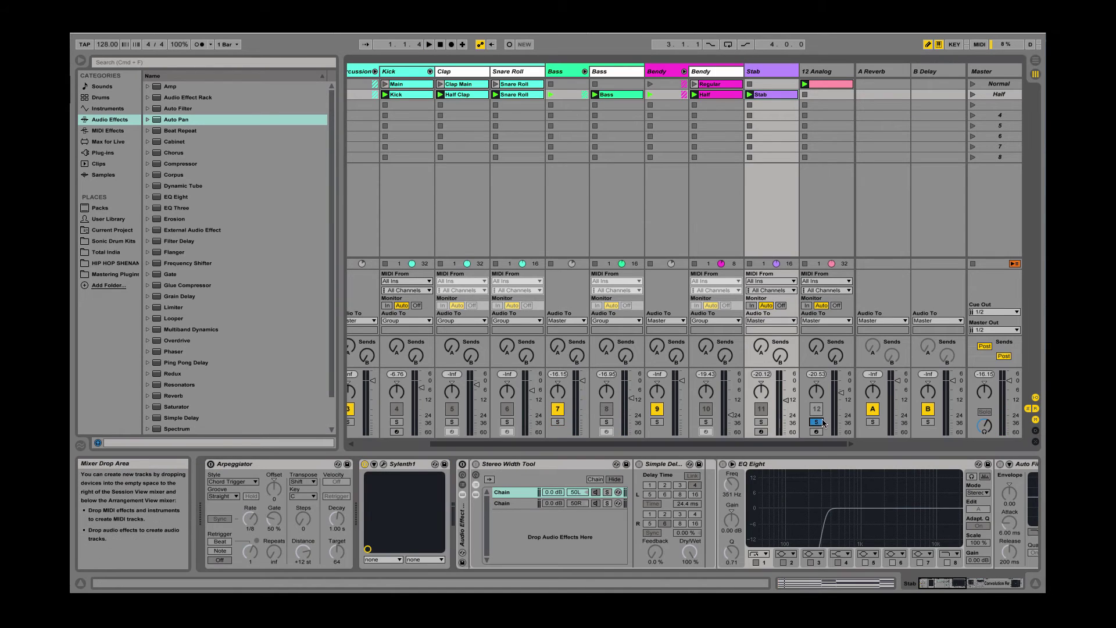
key(space)
scroll(705, 491, right, 10)
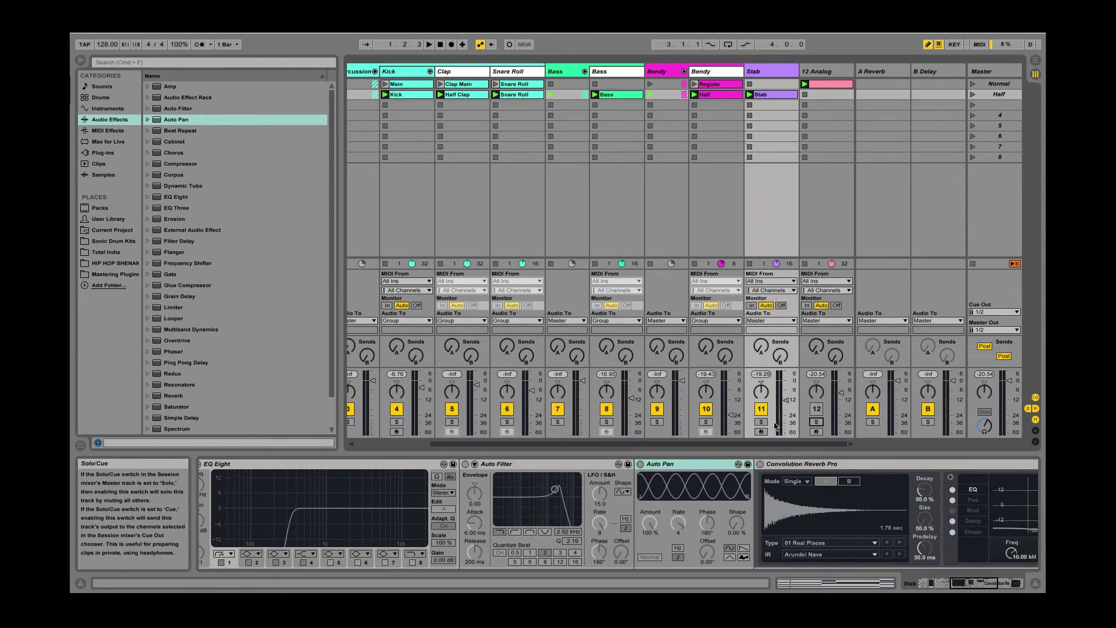
click(760, 422)
key(space)
scroll(551, 527, left, 10)
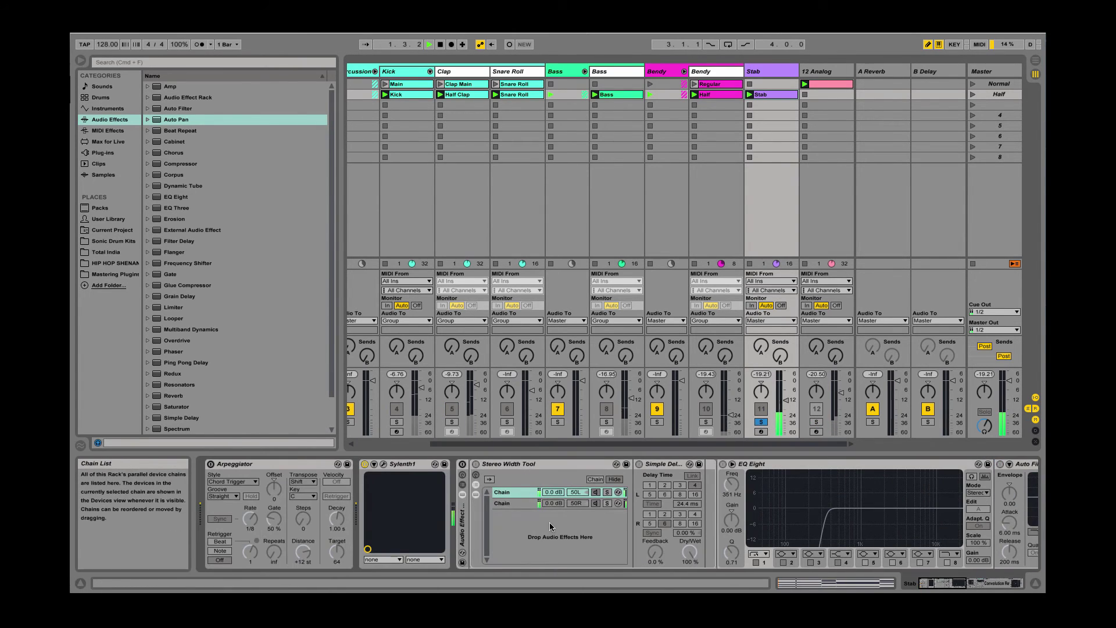
scroll(570, 524, right, 2)
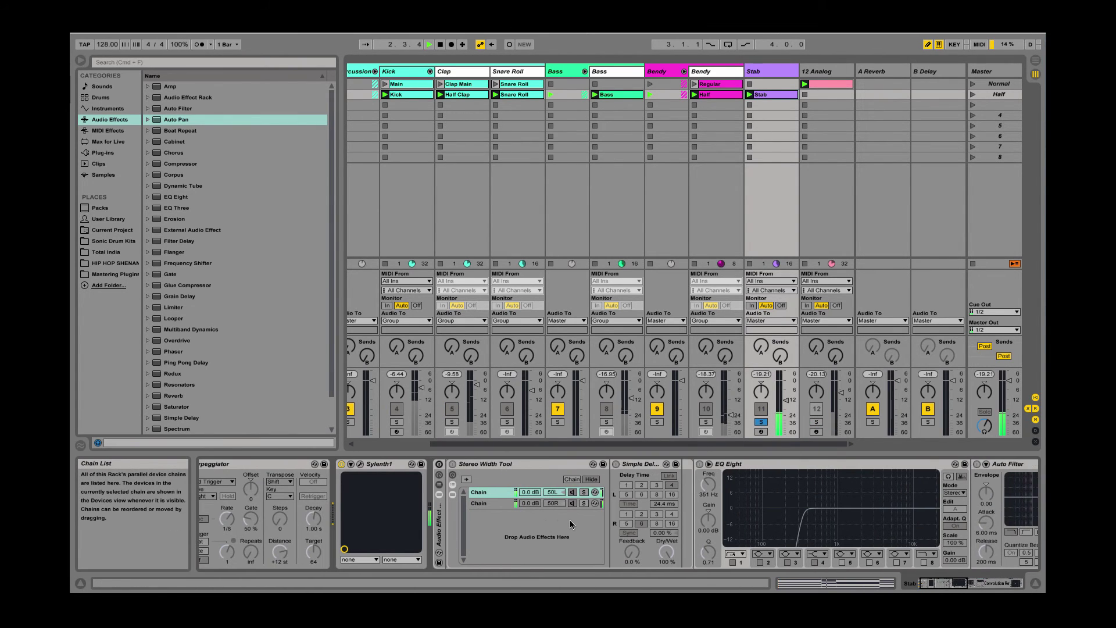
- Open the Stab clip's notes, then activate the Arpeggiator at the start of the track's device chain
double_click(766, 93)
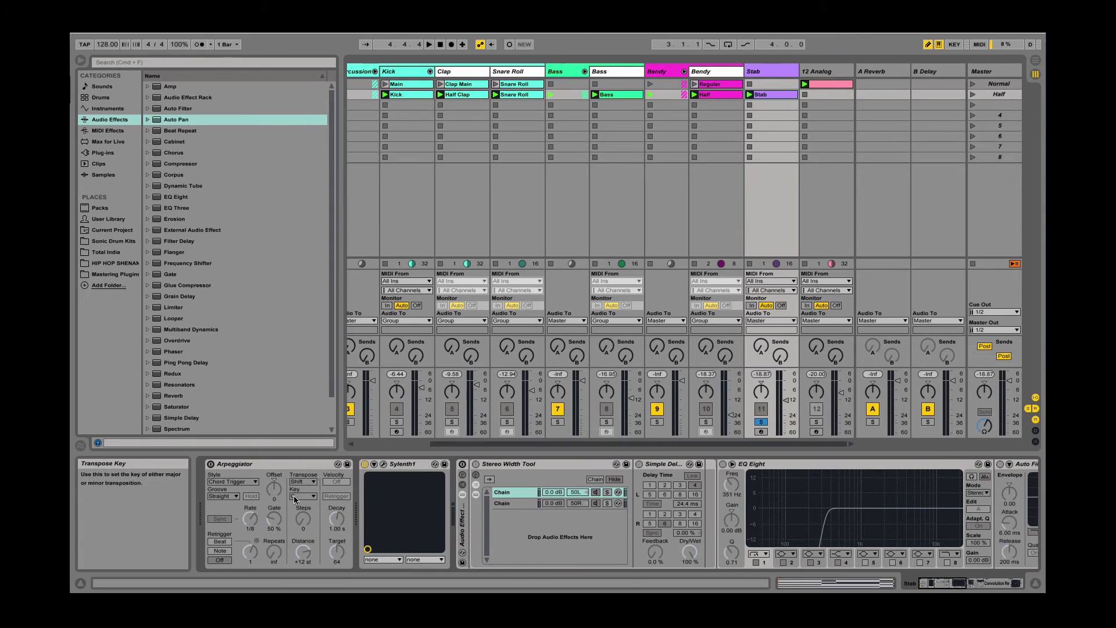
scroll(261, 563, left, 2)
click(211, 464)
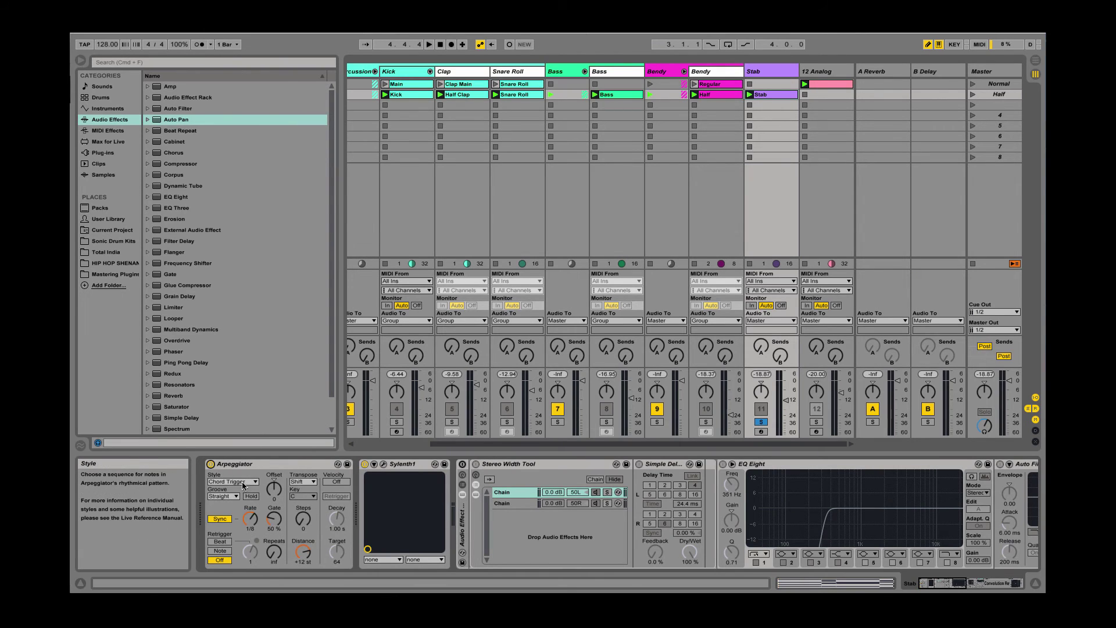
- Audition the Arpeggiator with the Up style, then set the style back to Chord Trigger and play the track
click(226, 482)
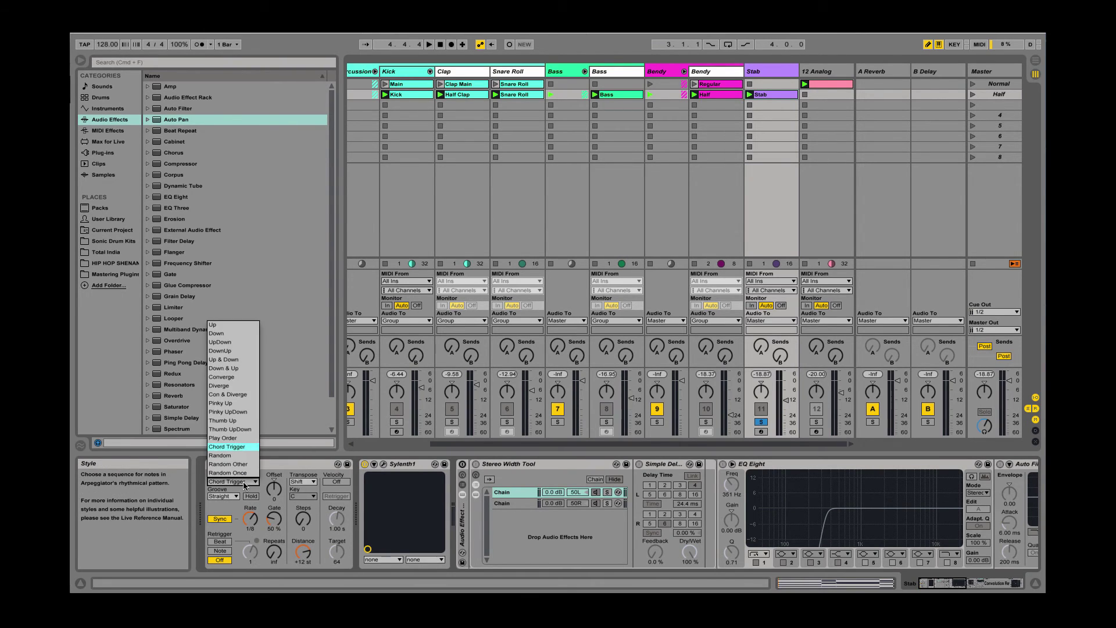
click(234, 323)
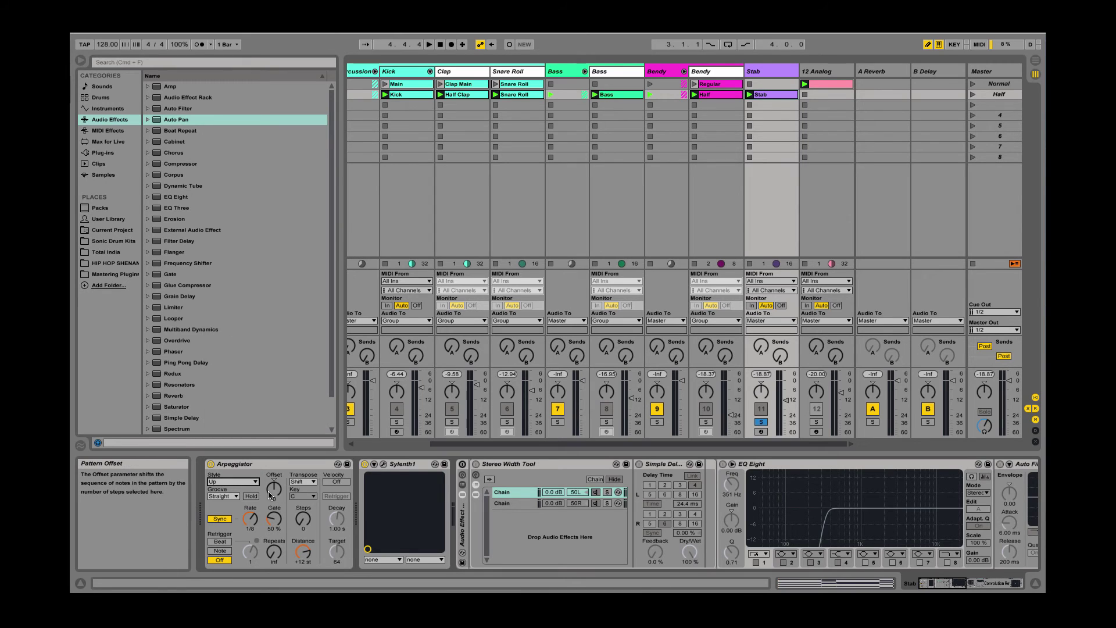
key(space)
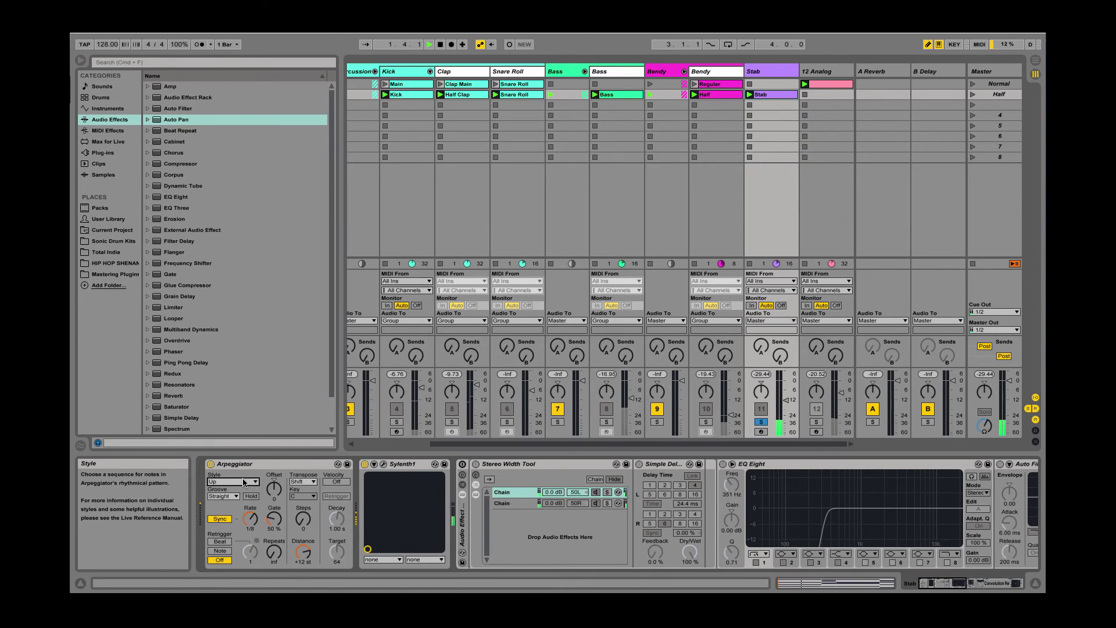
click(245, 482)
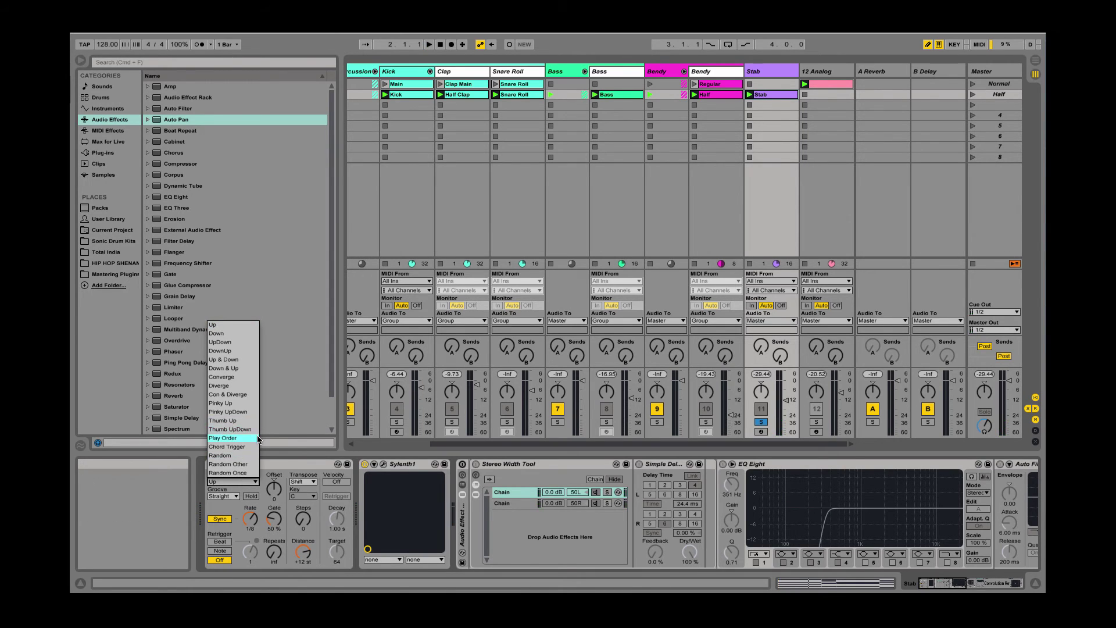
click(248, 448)
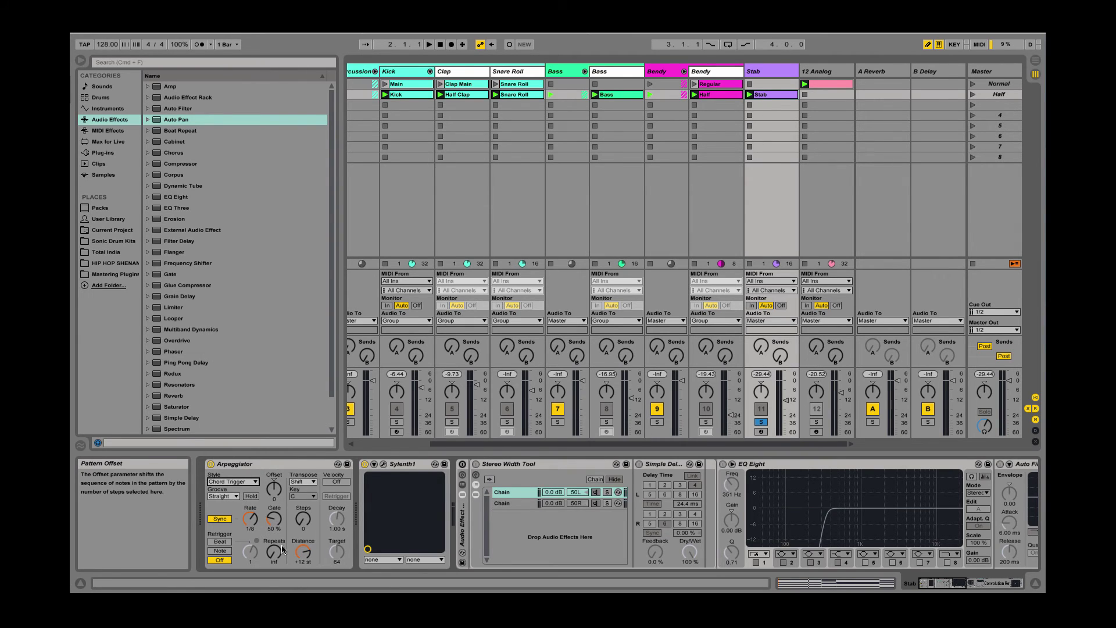
key(space)
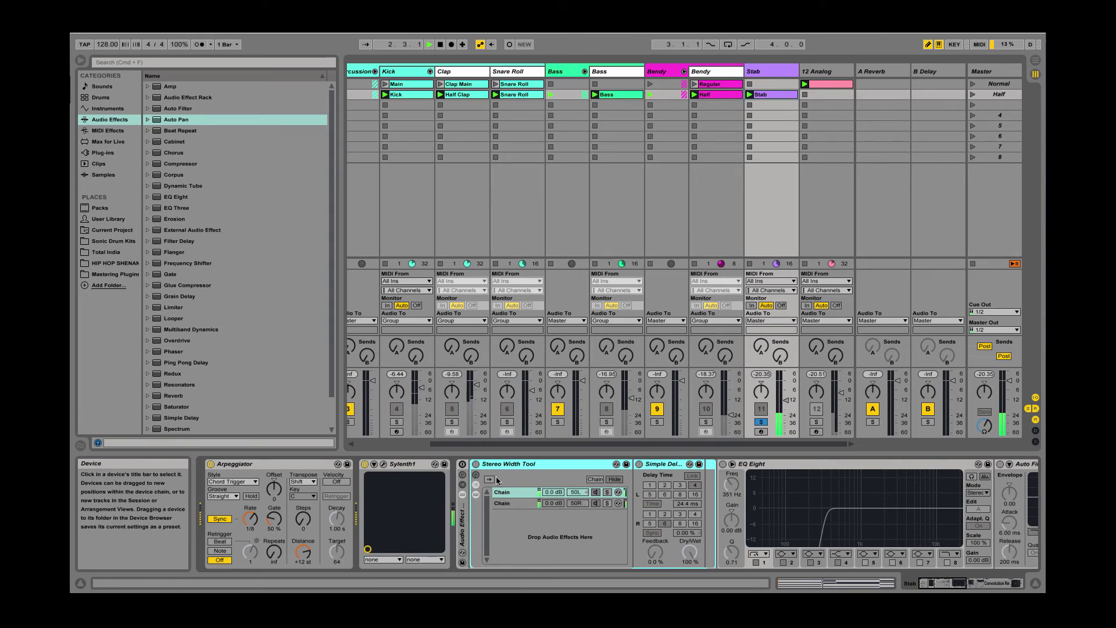
- Activate the audio effect rack, but deactivate its EQ Eight, Auto Filter, Auto Pan, Convolution Reverb Pro and Compressor, keeping Stereo Width Tool on
click(476, 465)
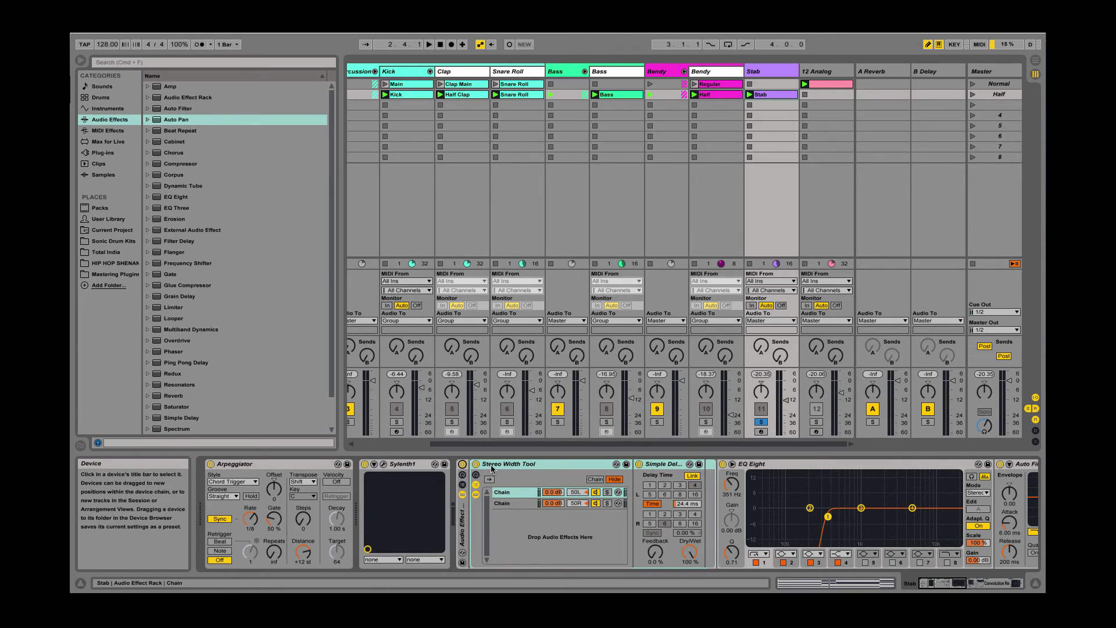
scroll(563, 514, right, 3)
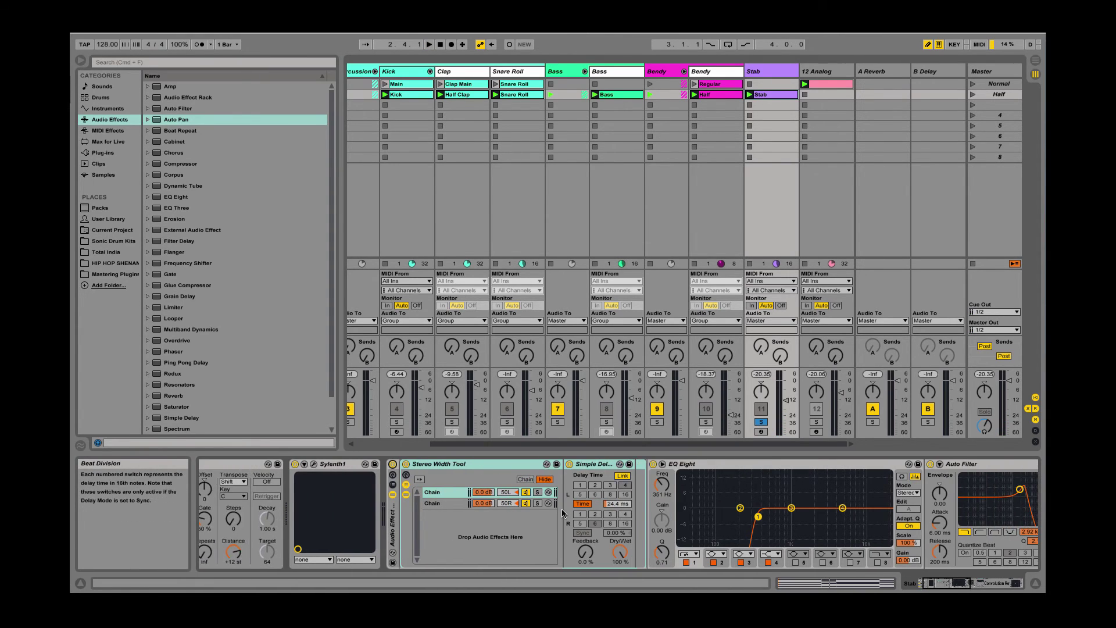
scroll(770, 498, right, 8)
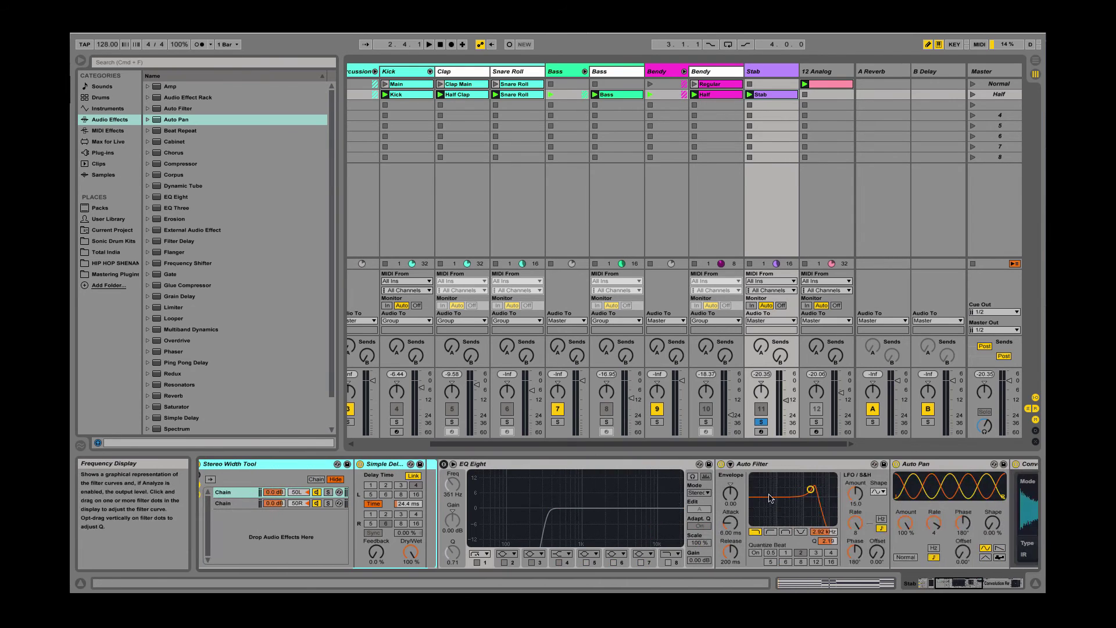
scroll(904, 471, right, 7)
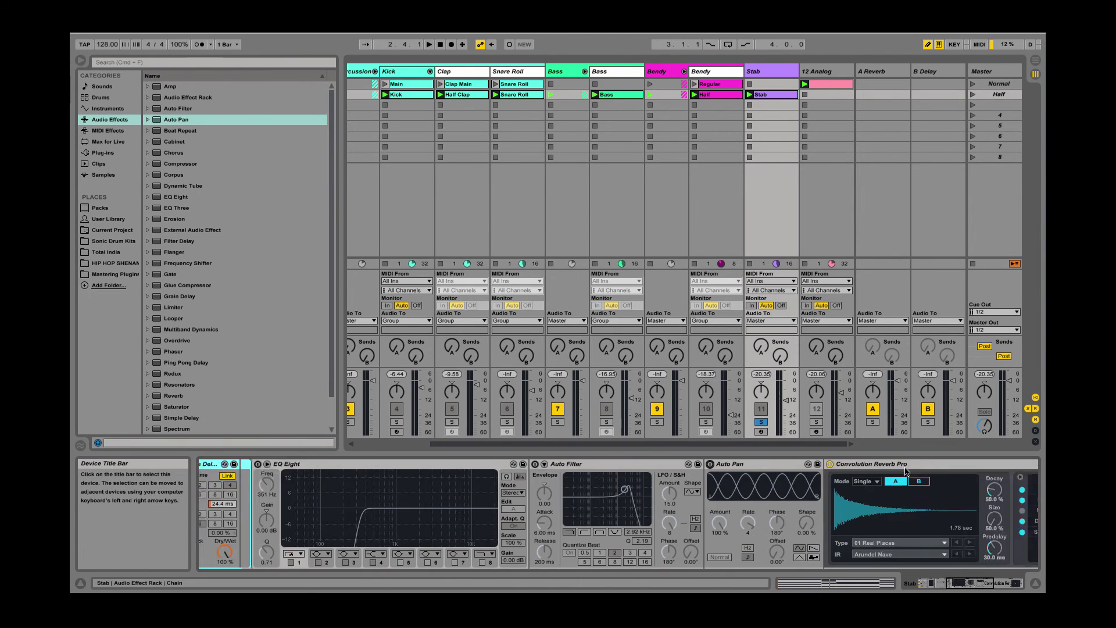
scroll(905, 470, right, 3)
scroll(749, 474, right, 15)
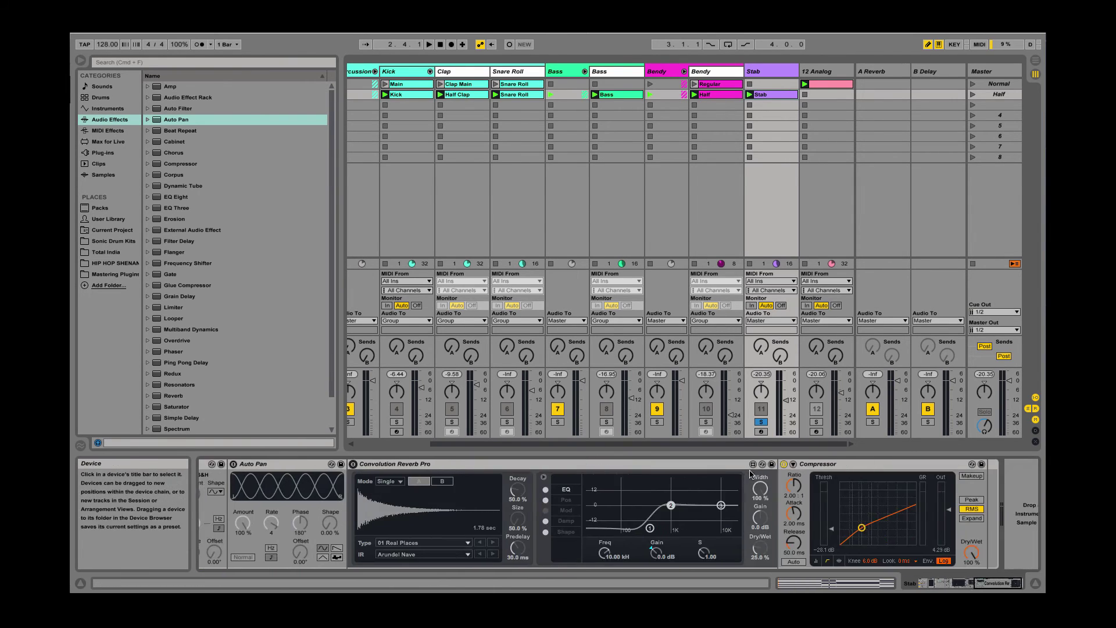
scroll(751, 483, left, 20)
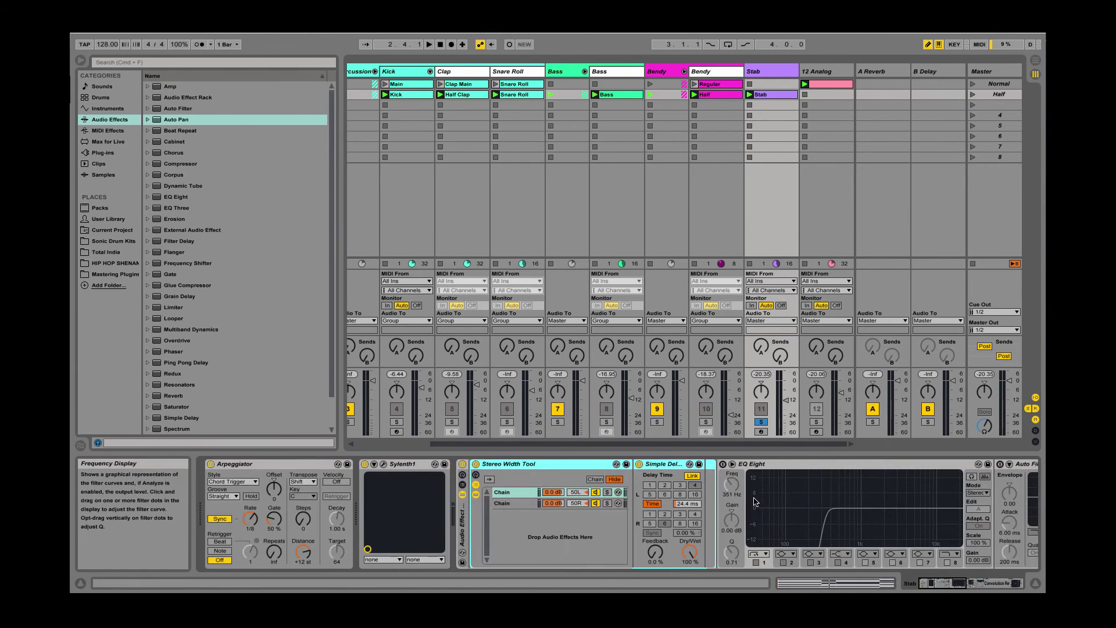
- Compare playback with Stereo Width Tool deactivated and activated, leaving it active and stopping playback
click(476, 464)
key(space)
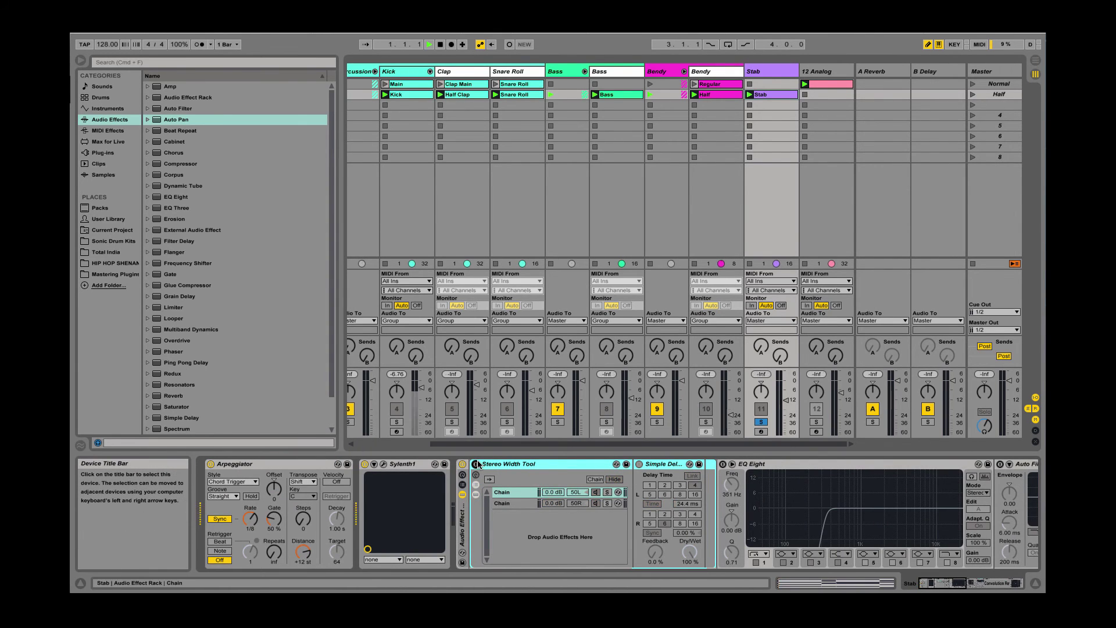
click(477, 464)
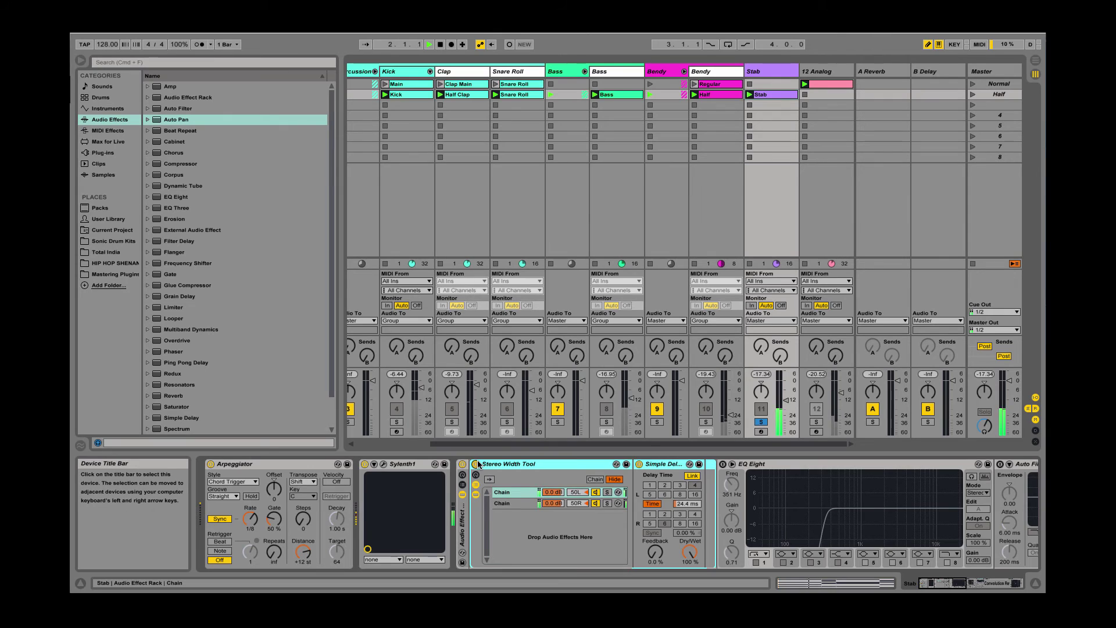
key(space)
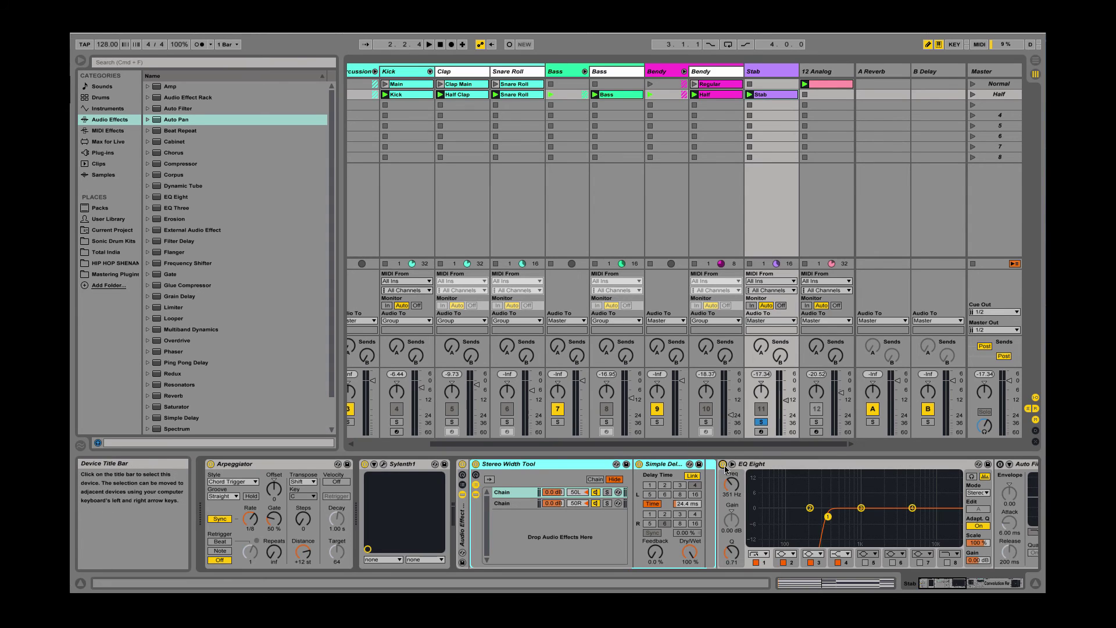
- Activate EQ Eight and Auto Filter in the rack, and select Auto Filter after reviewing its LFO controls
click(773, 509)
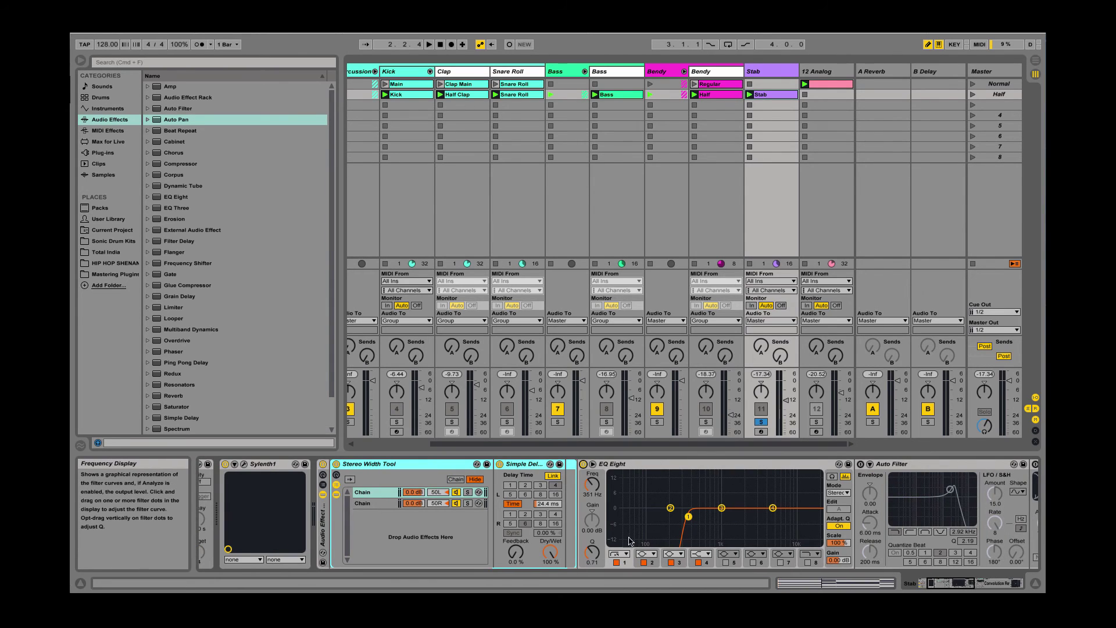
scroll(691, 488, right, 3)
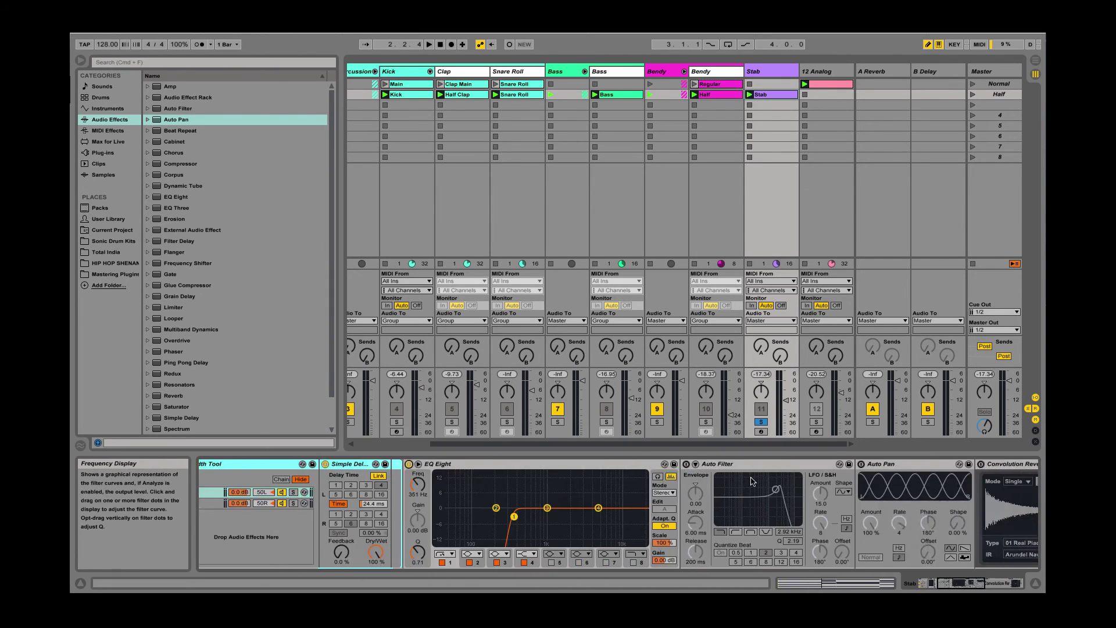
click(686, 464)
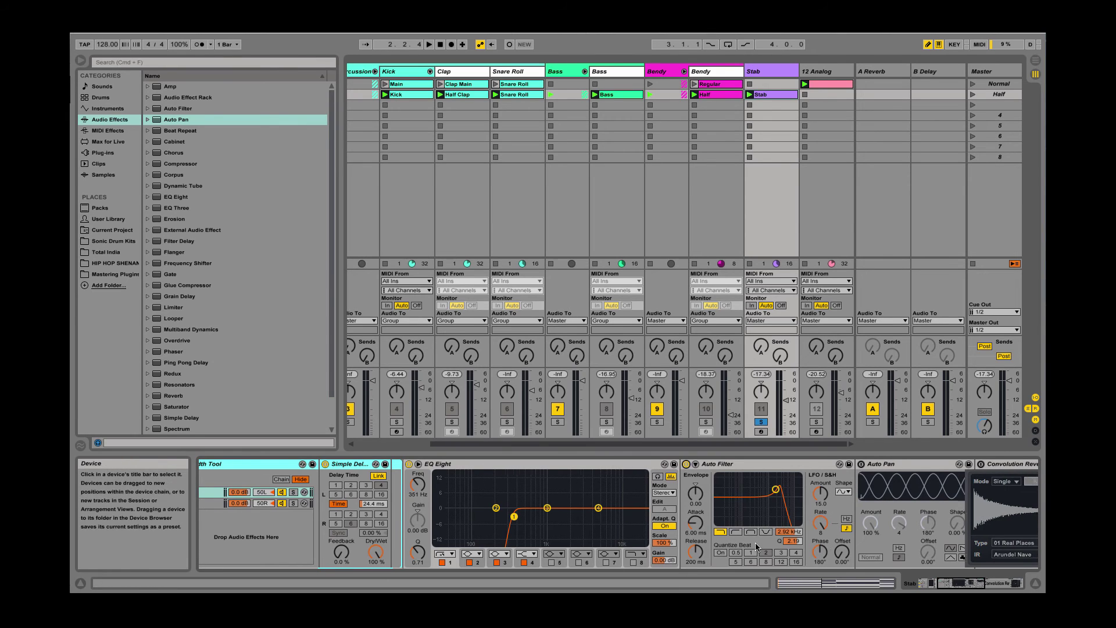
scroll(755, 545, right, 2)
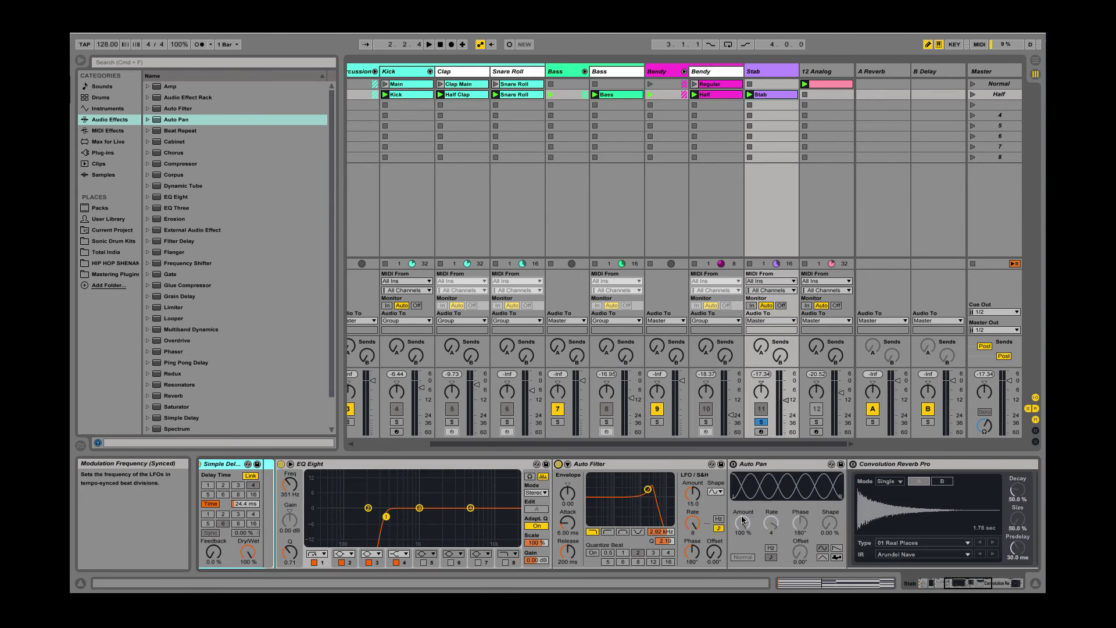
scroll(721, 518, right, 2)
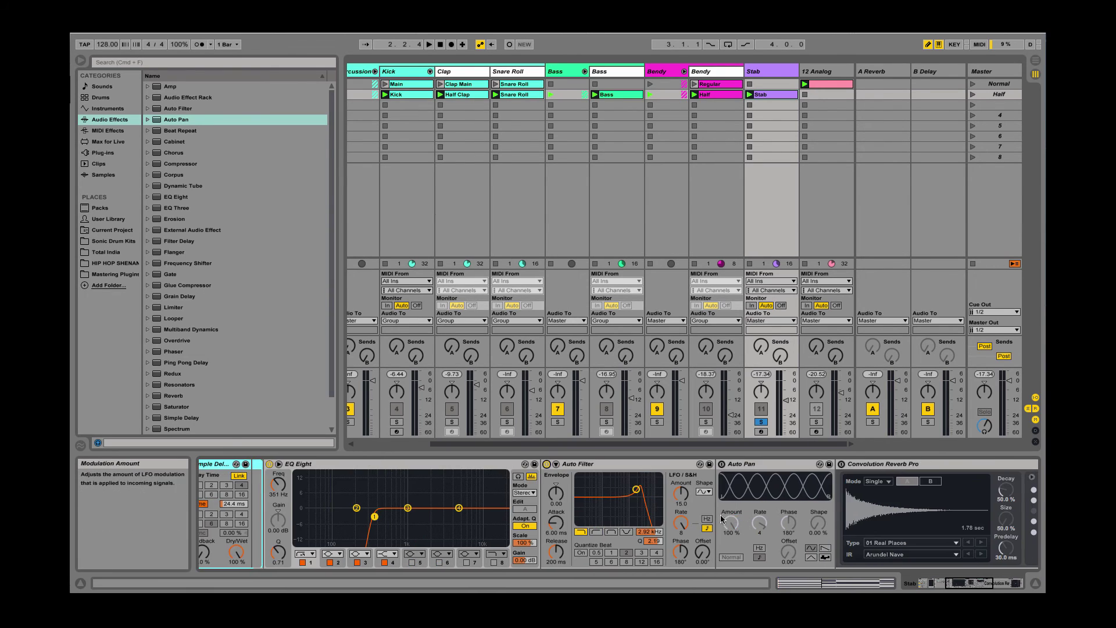
click(684, 500)
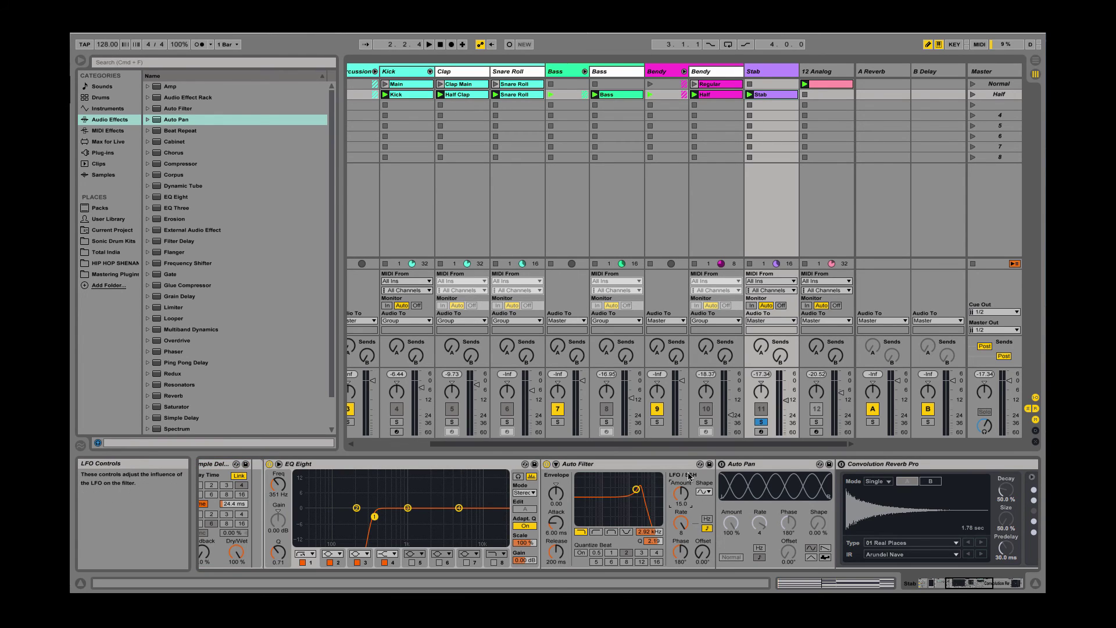
click(642, 464)
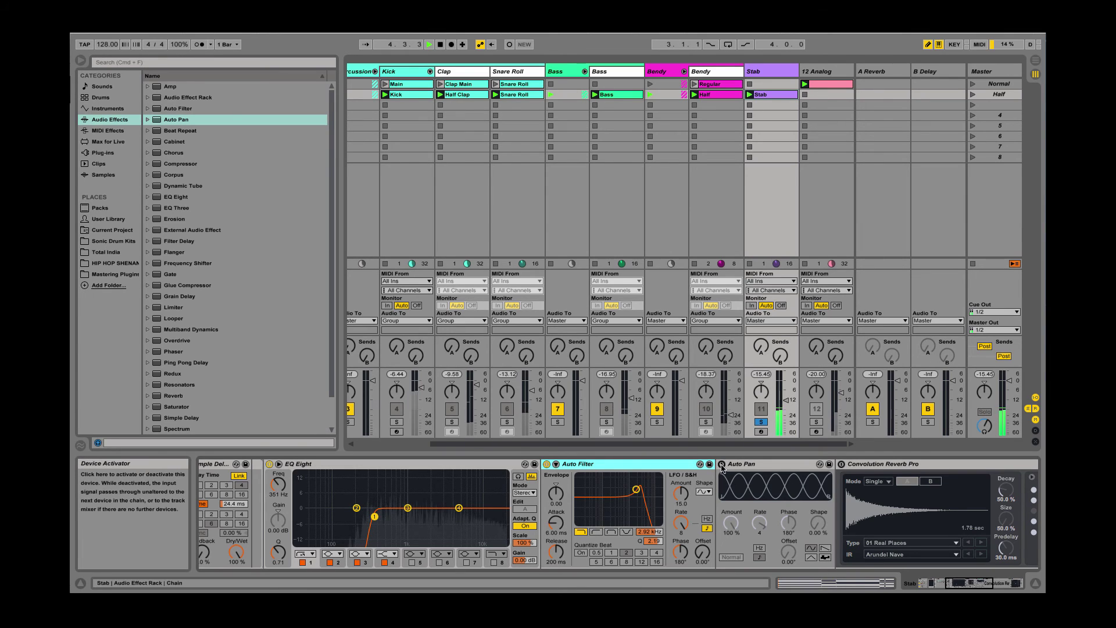
- Activate Auto Pan and Convolution Reverb Pro in the Stab track's effect rack and listen to the playback
click(721, 463)
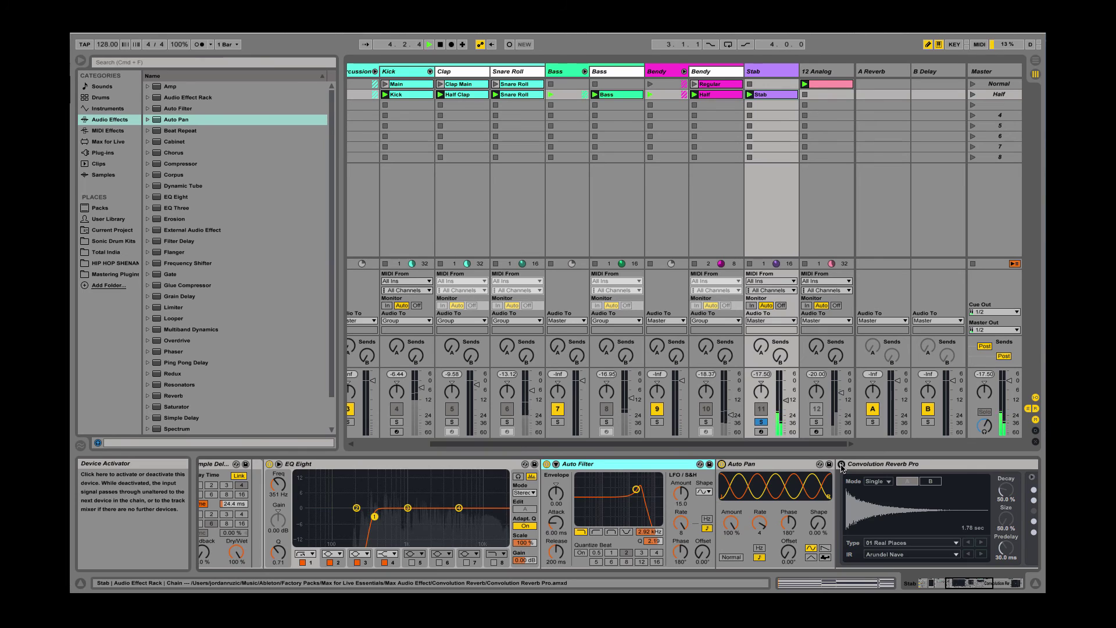
scroll(814, 494, right, 5)
click(730, 465)
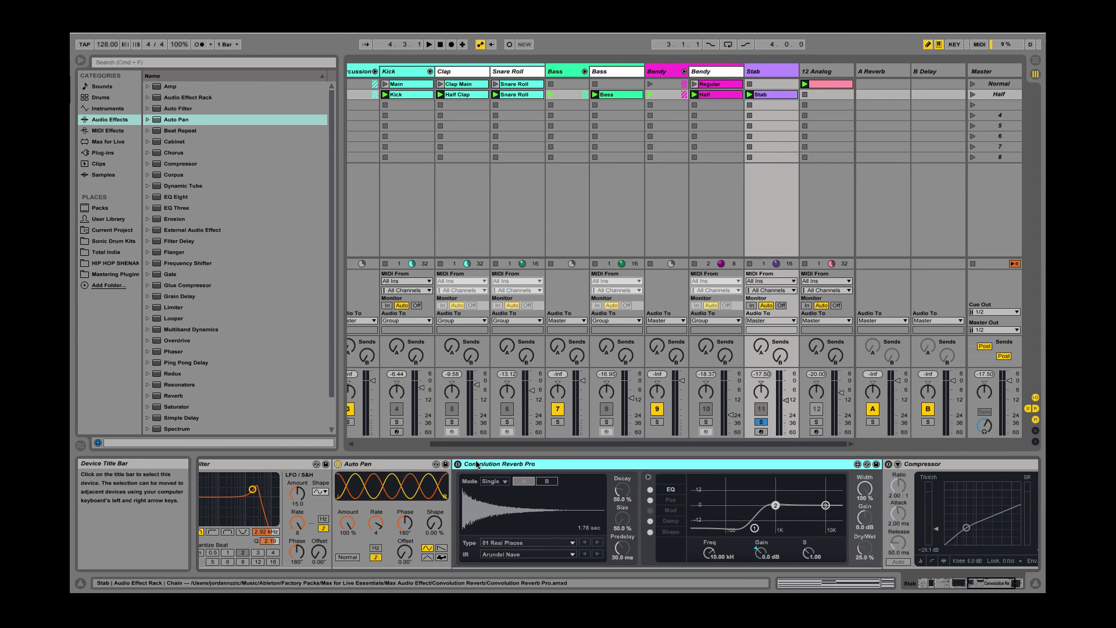
click(457, 464)
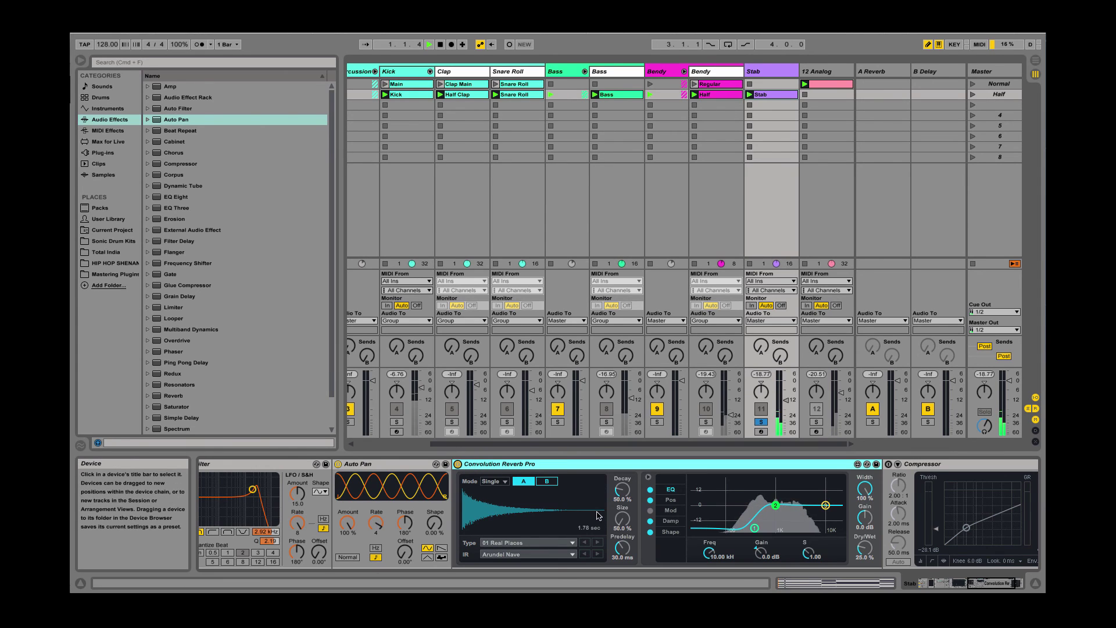
scroll(599, 515, right, 4)
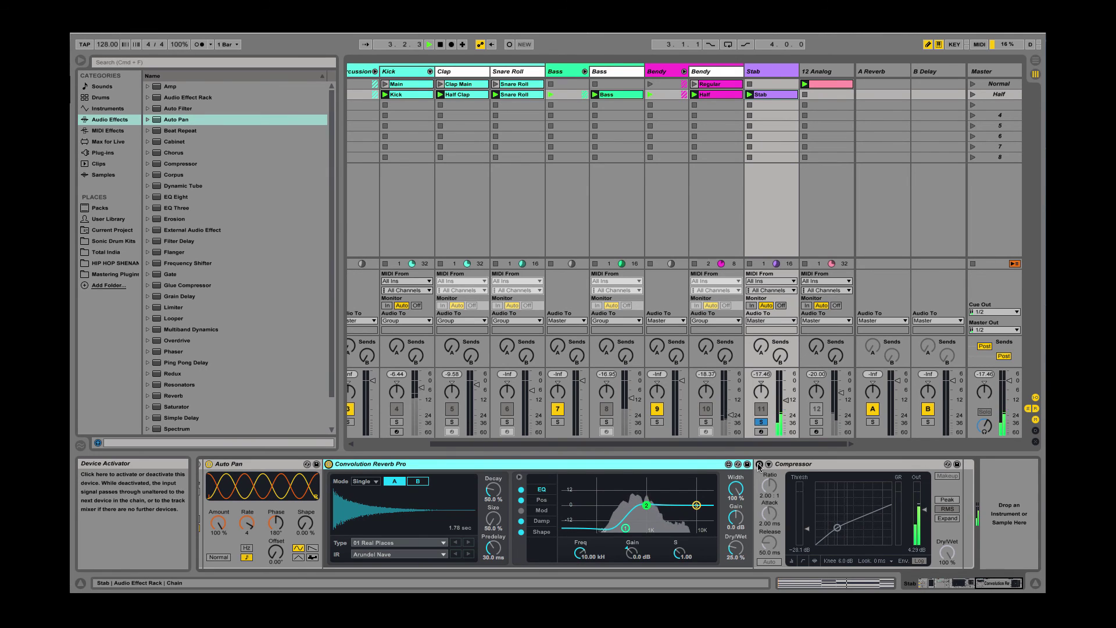
- Activate the Compressor in the Stab track's effect rack and take the Stab track out of solo
click(759, 464)
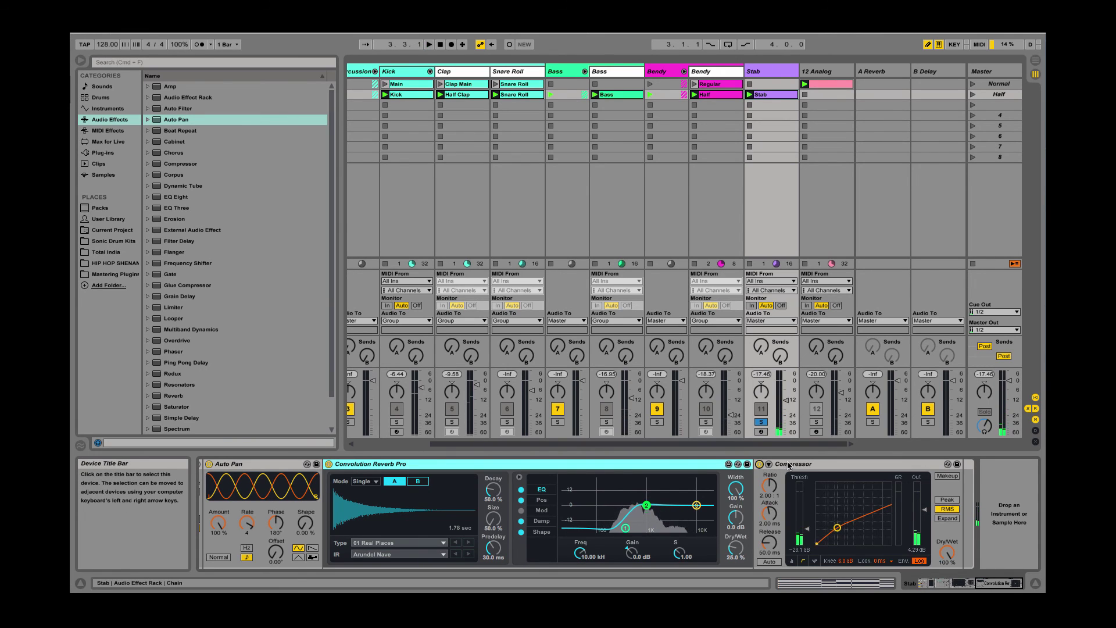
click(761, 422)
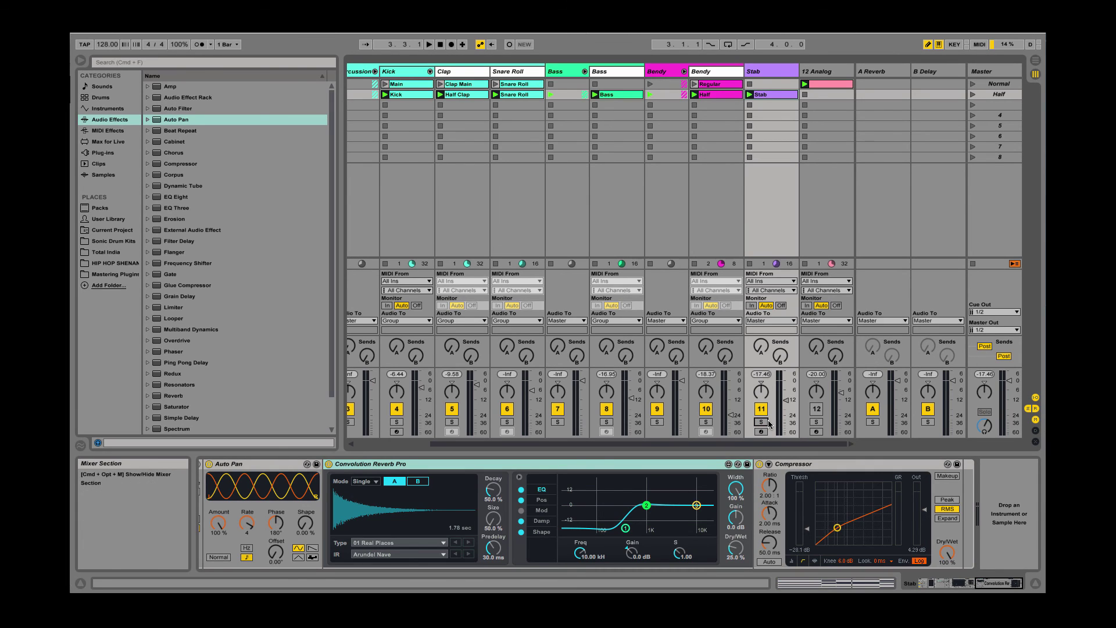
- Play the full mix to hear the processed Stab track alongside the other tracks, and stop playback
key(space)
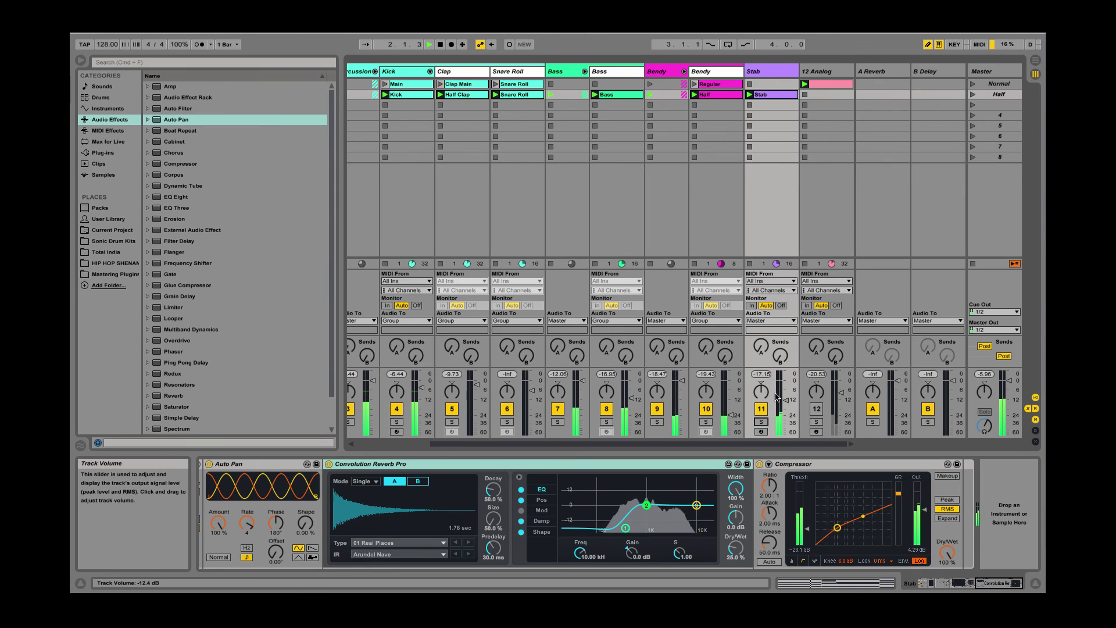
key(XF86AudioRaiseVolume)
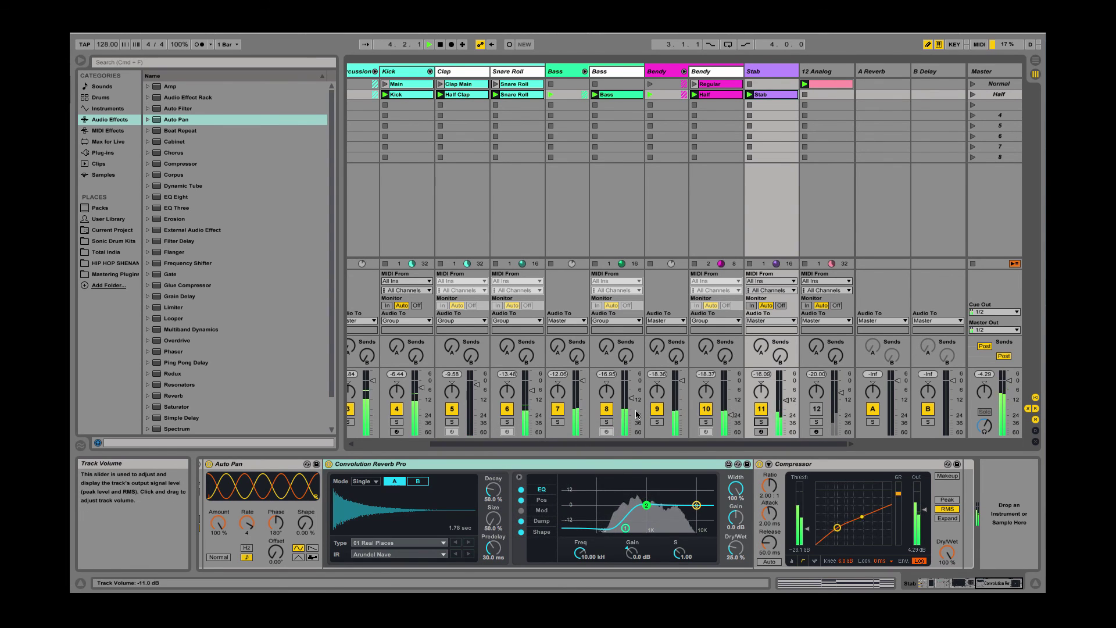
key(XF86AudioRaiseVolume)
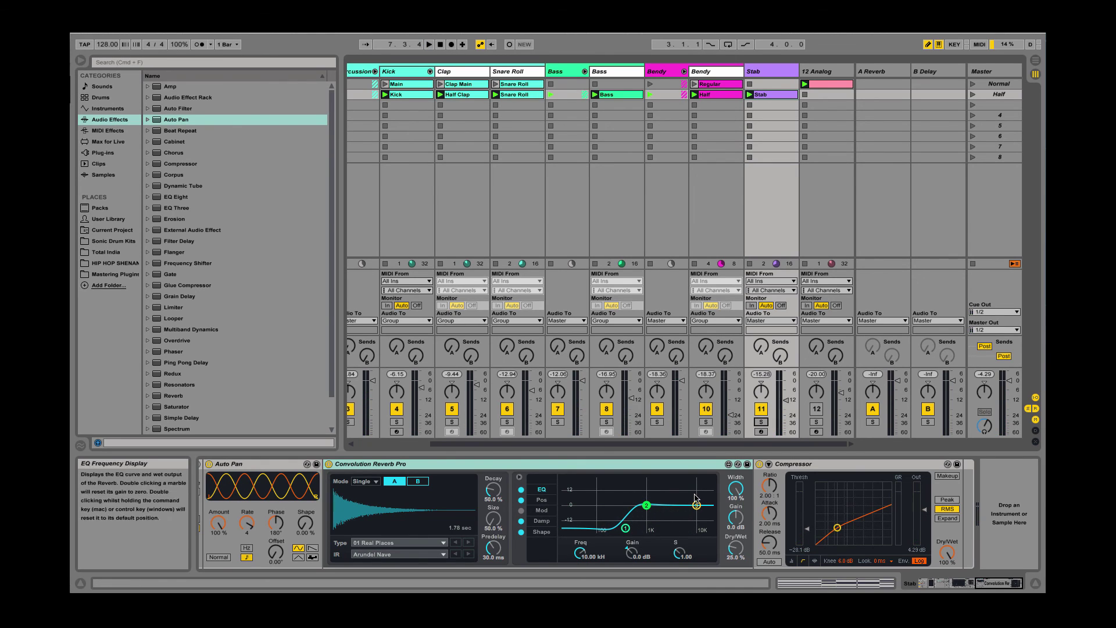
scroll(451, 527, left, 3)
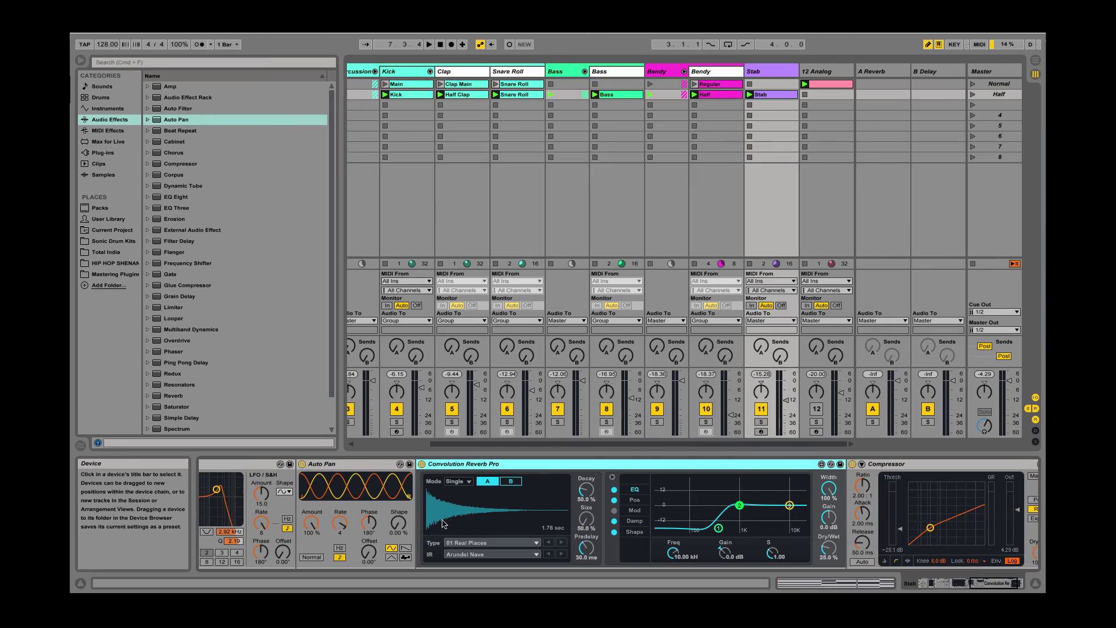